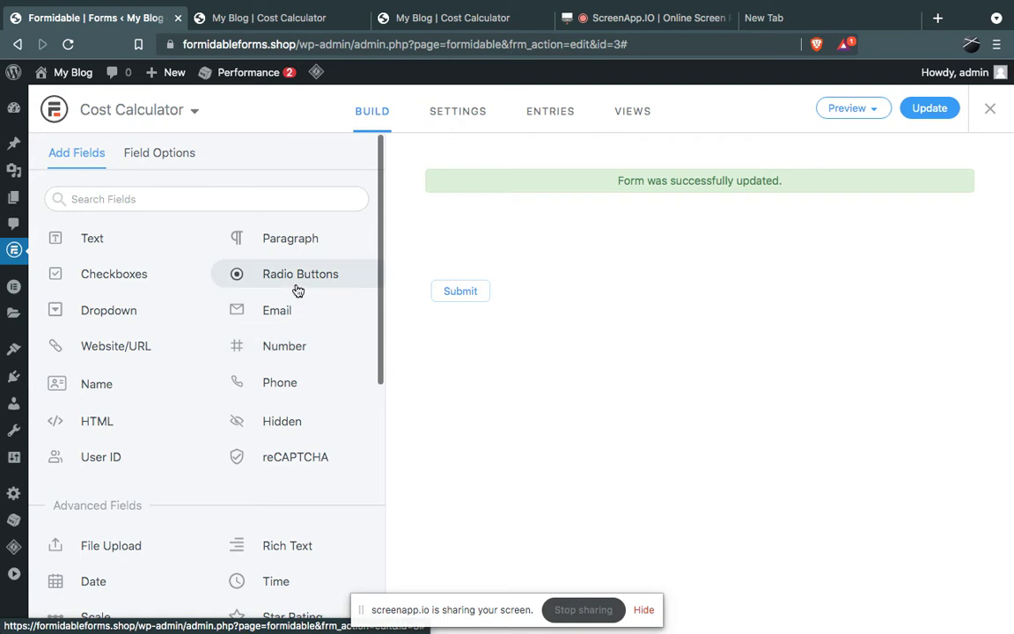
- Add a Radio Buttons field to the empty form and label it Biscuits
left_click_drag(298, 291, 578, 233)
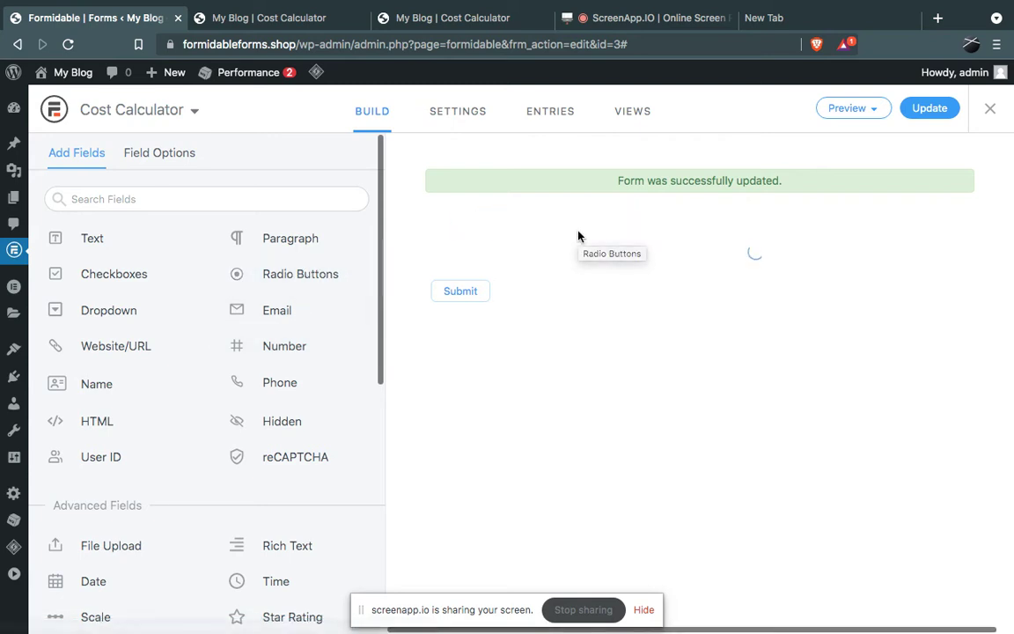
left_click(577, 277)
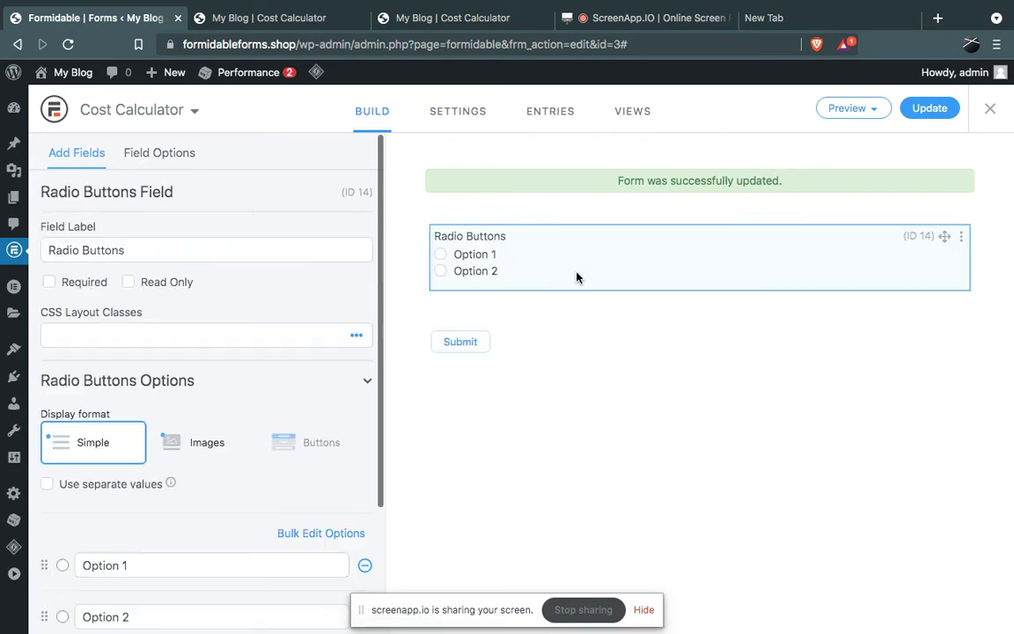
triple_click(196, 252)
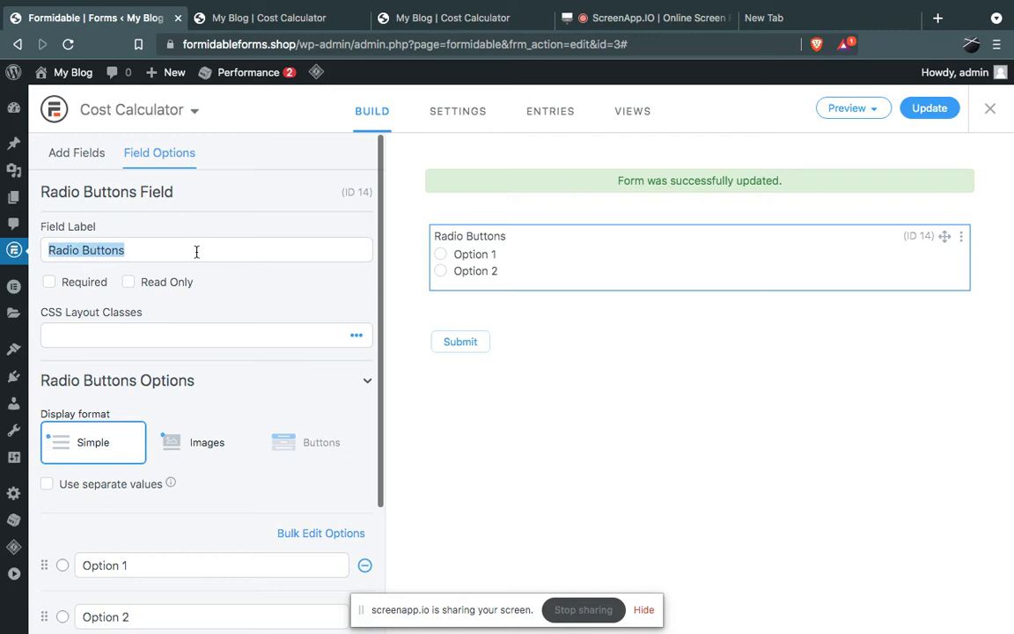
type("Biscuits")
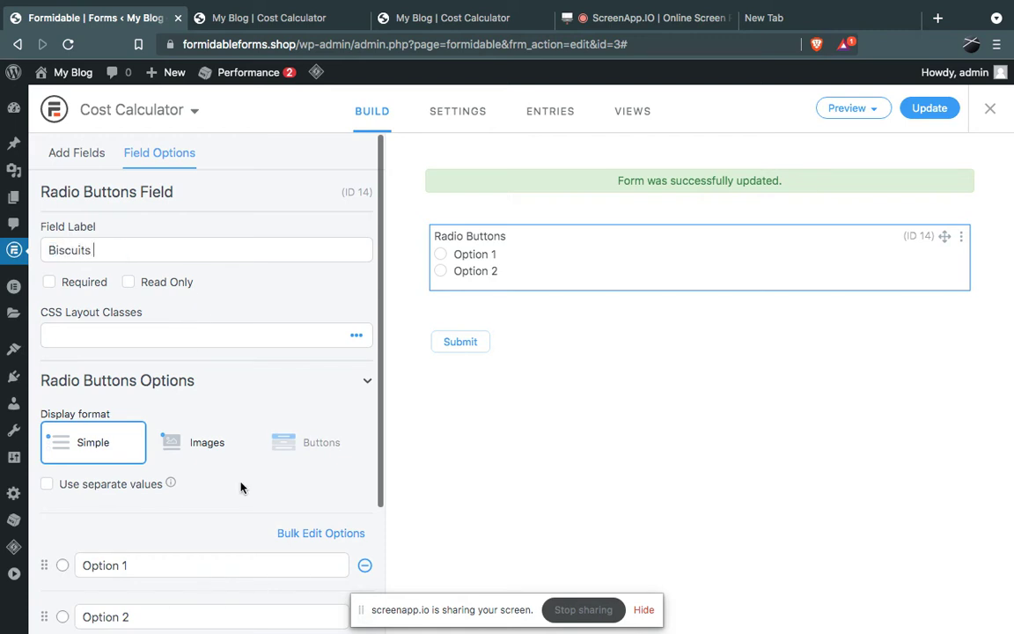
- Name the Biscuits field's two options Biscuit 1 and Biscuit 2
scroll(242, 487, "down", 3)
triple_click(162, 399)
type("Biscuit")
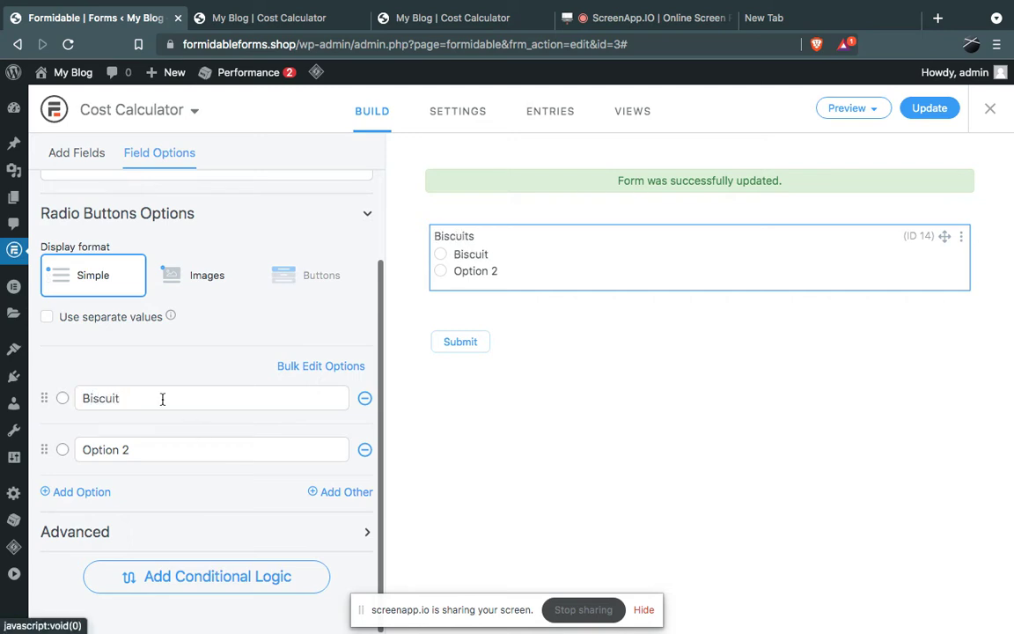
type(" 1")
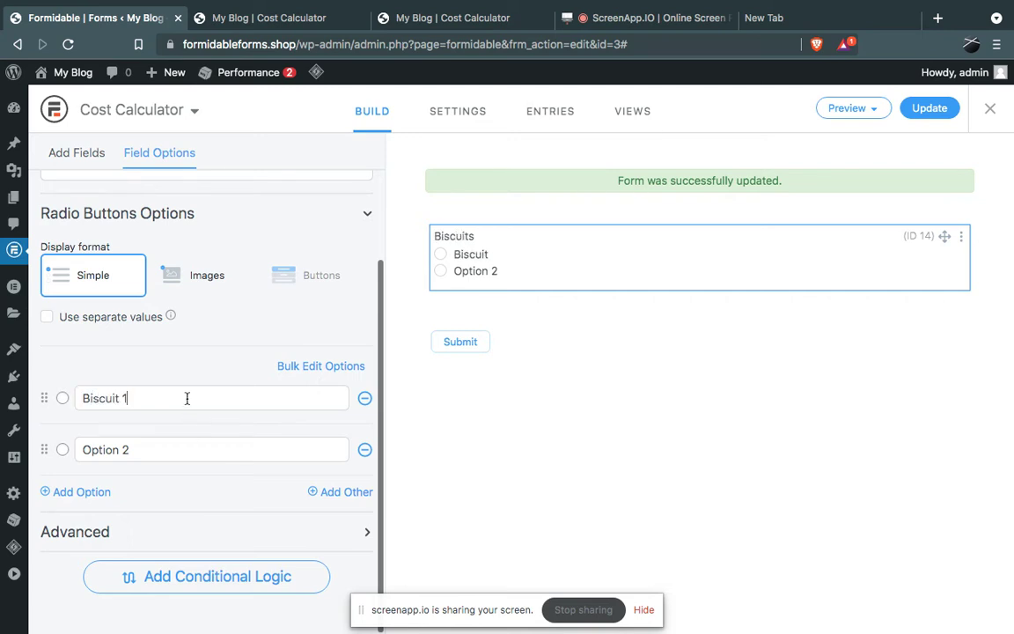
left_click(161, 445)
type("Biscuit 2")
- Enable separate values for the Biscuits options, giving Biscuit 1 the value 100 and Biscuit 2 the value 200
scroll(241, 387, "up", 2)
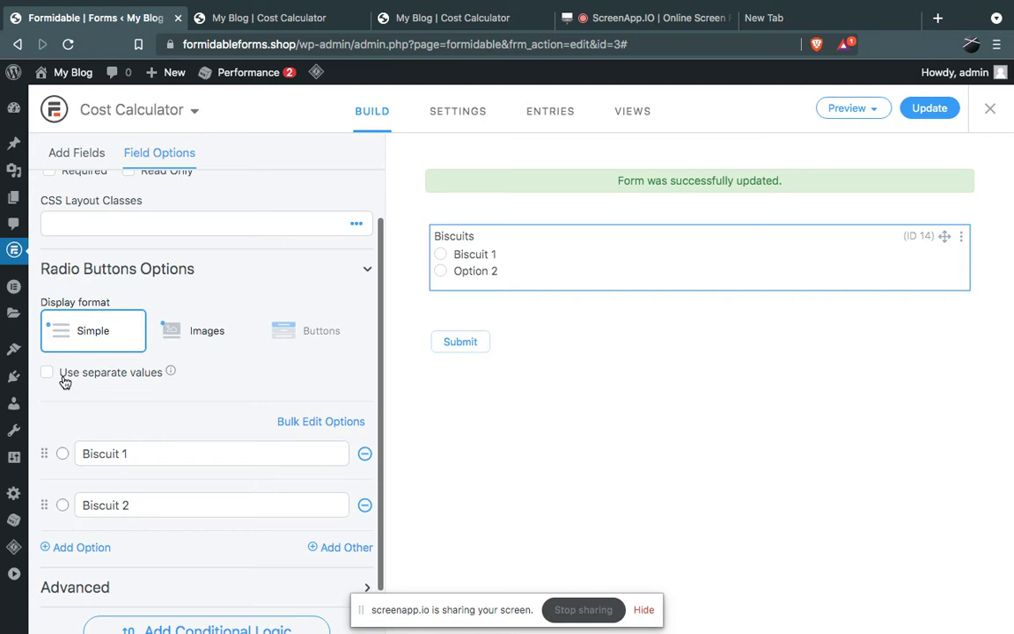
left_click(64, 380)
scroll(204, 447, "down", 3)
left_click(152, 407)
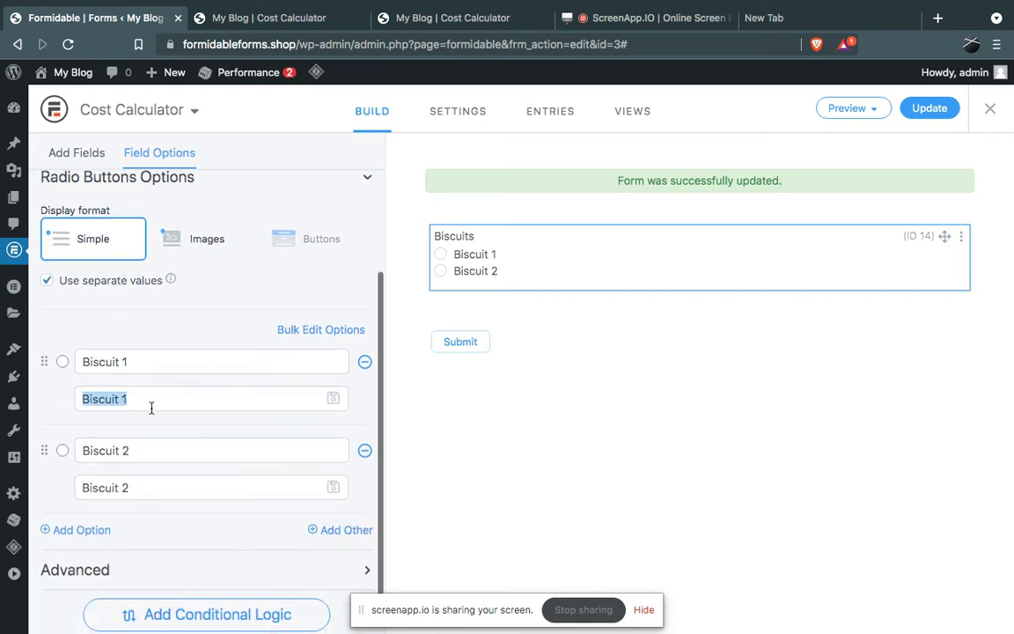
type("100")
left_click(154, 487)
left_click(155, 487)
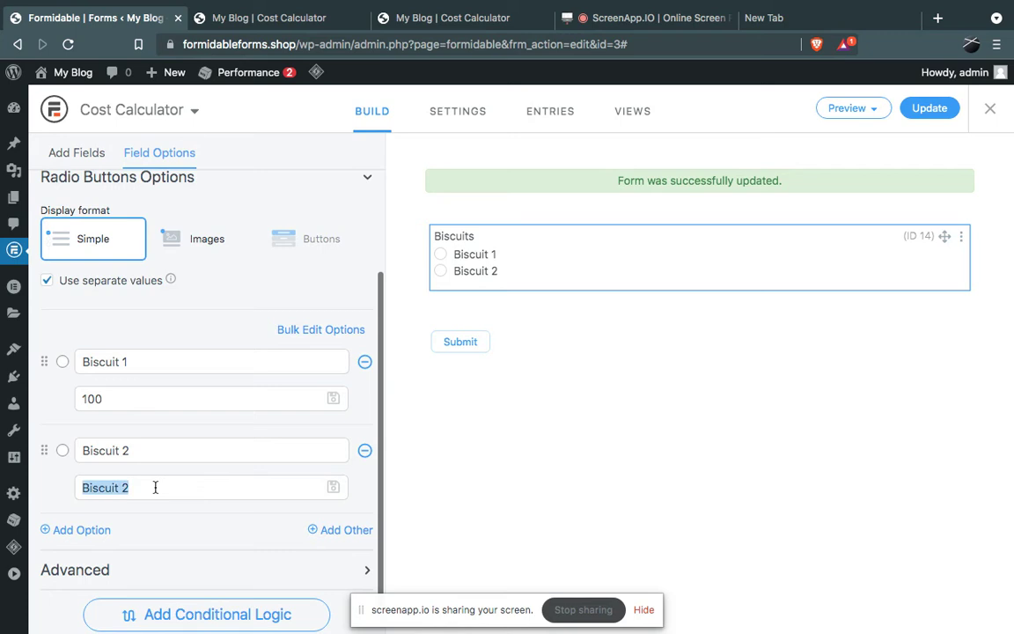
type("2000")
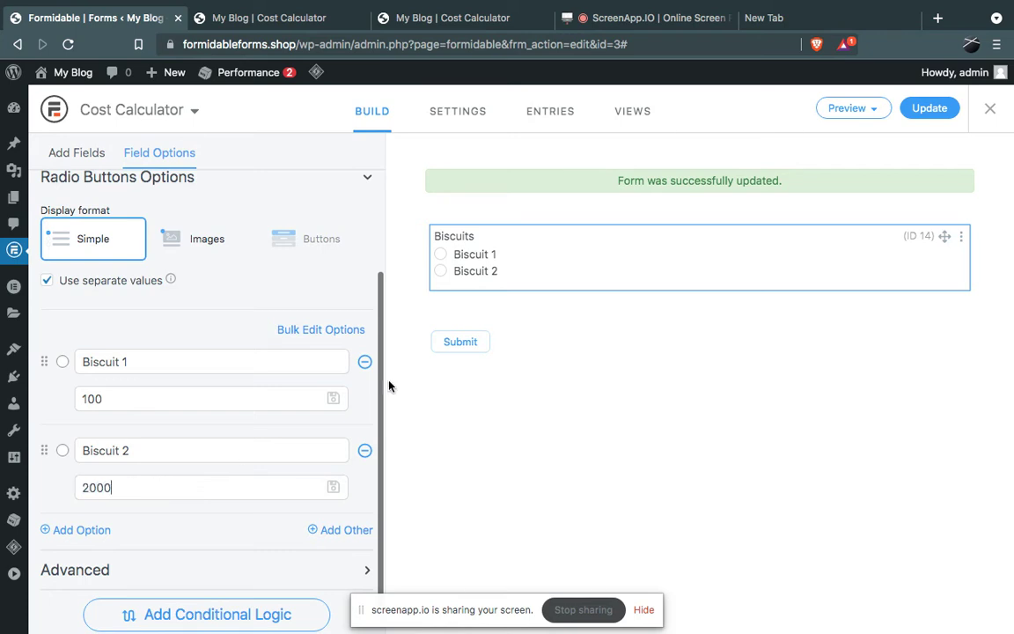
key("BackSpace")
- Add a second Radio Buttons field below Biscuits and label it Chocolates
left_click(77, 151)
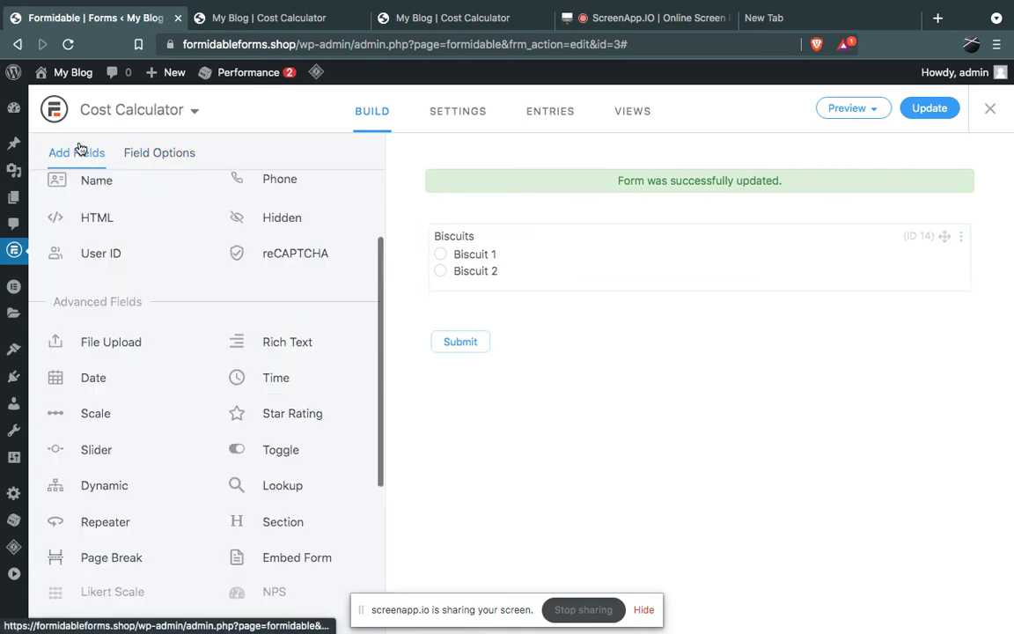
scroll(214, 304, "up", 3)
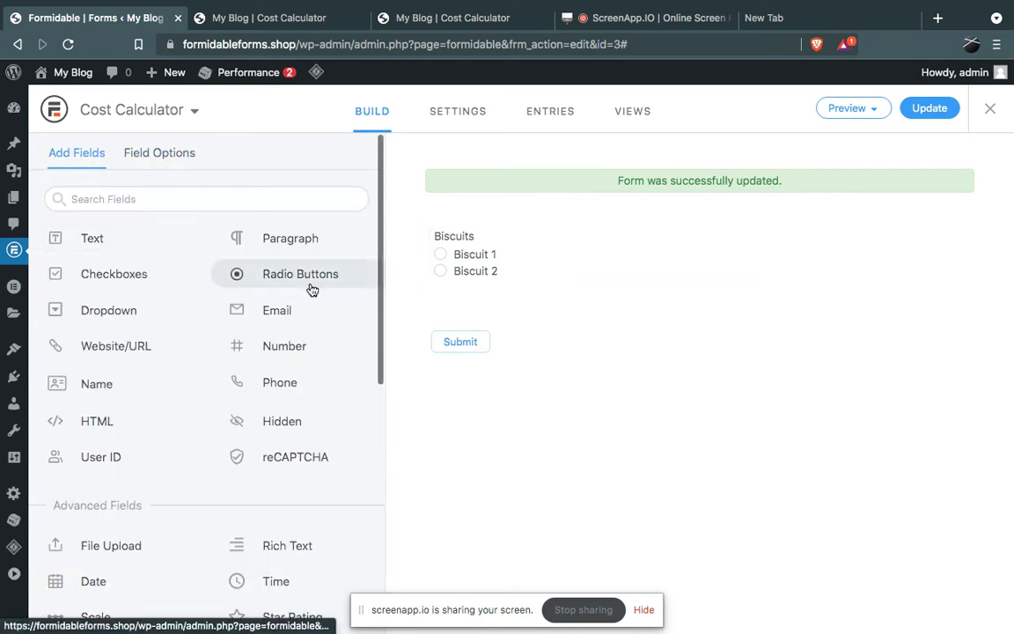
left_click_drag(272, 276, 486, 299)
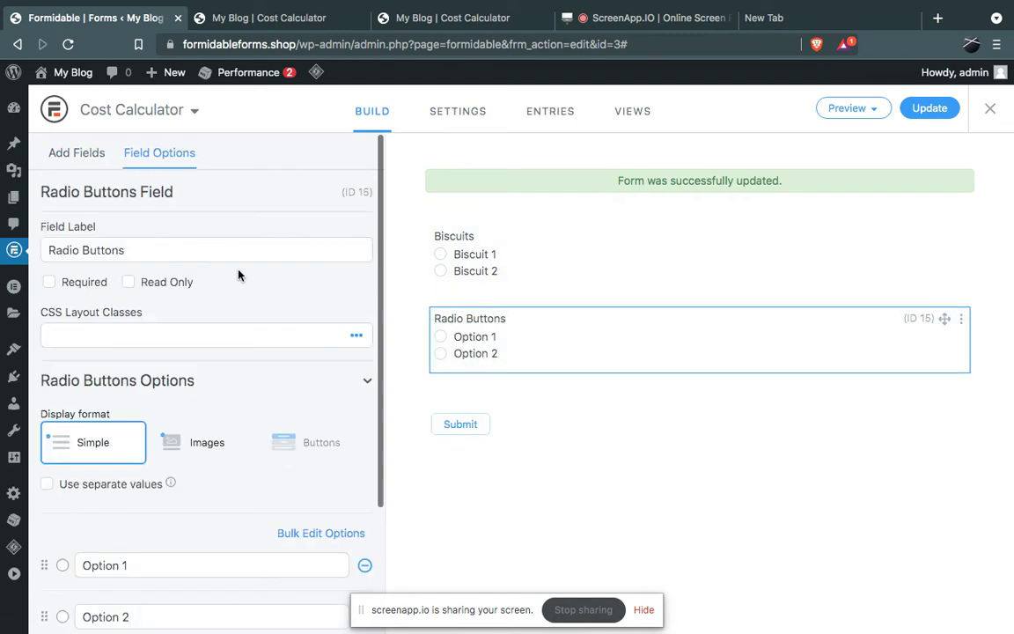
triple_click(223, 253)
type("Chockolates")
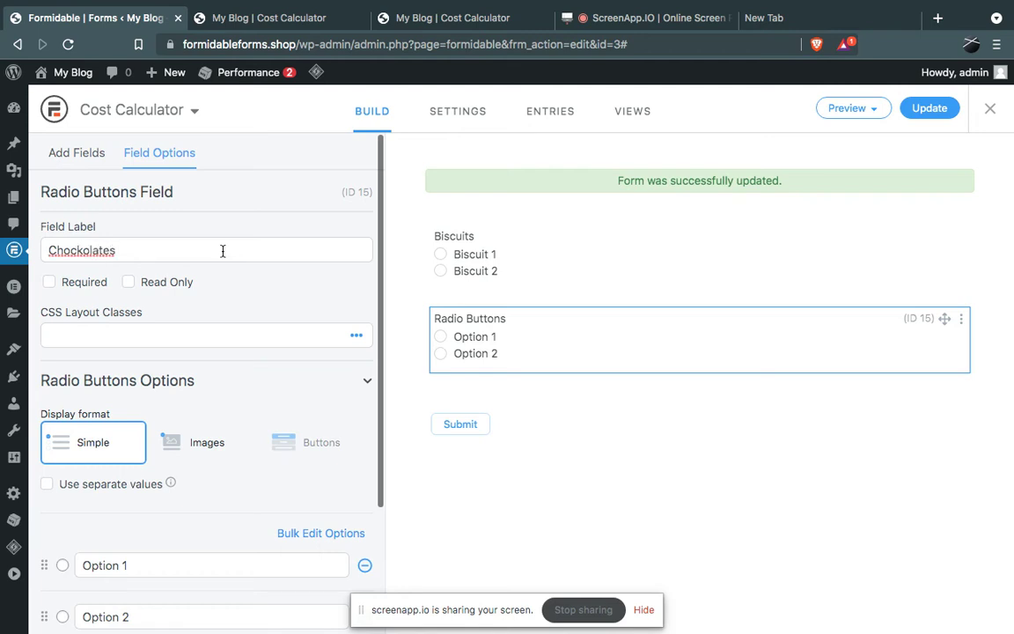
right_click(110, 255)
left_click(149, 258)
scroll(196, 407, "down", 1)
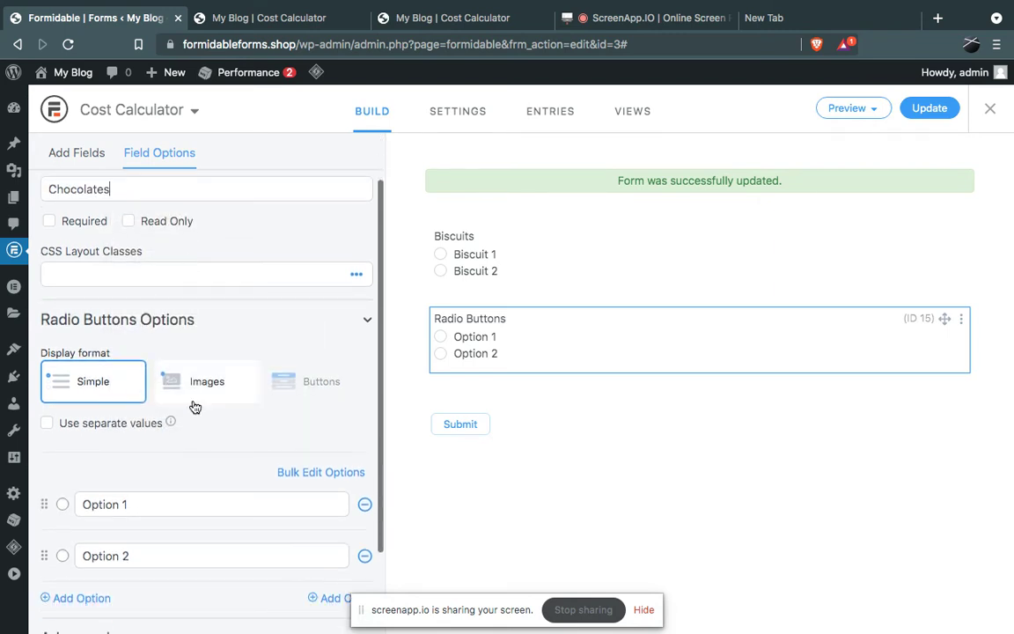
- Name the Chocolates field's two options Chocolates 1 and Chocolates 2
key("ctrl+a")
key("ctrl+c")
scroll(167, 397, "down", 2)
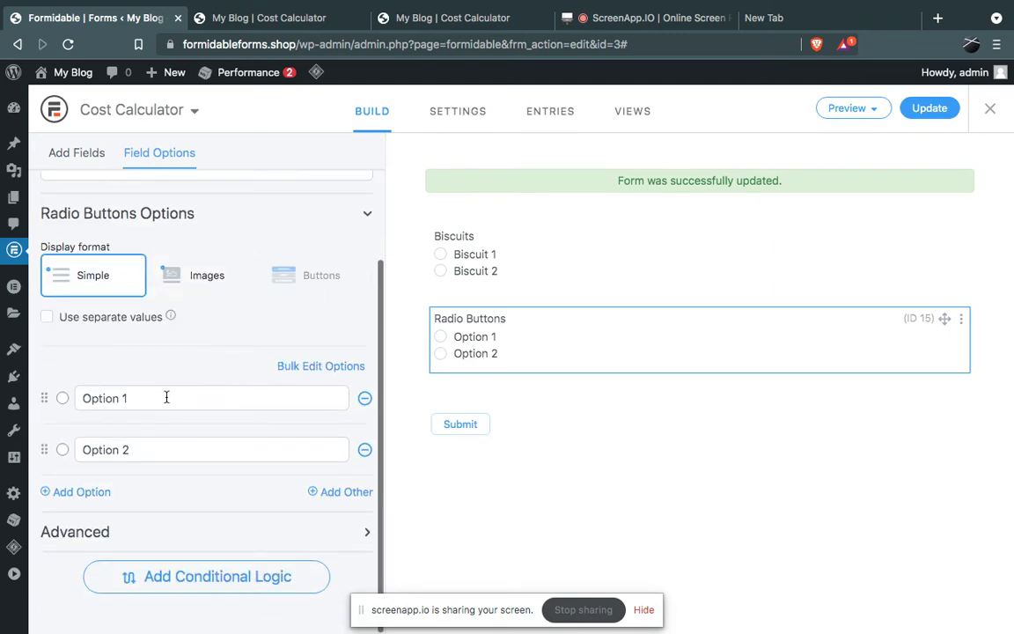
triple_click(166, 397)
key("ctrl+v")
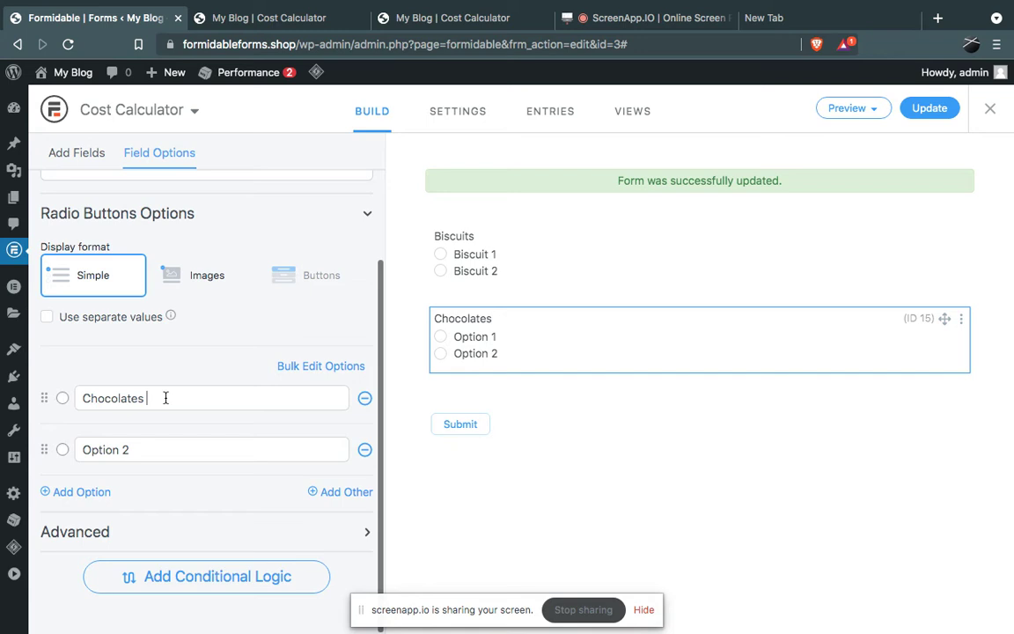
type("1")
triple_click(208, 449)
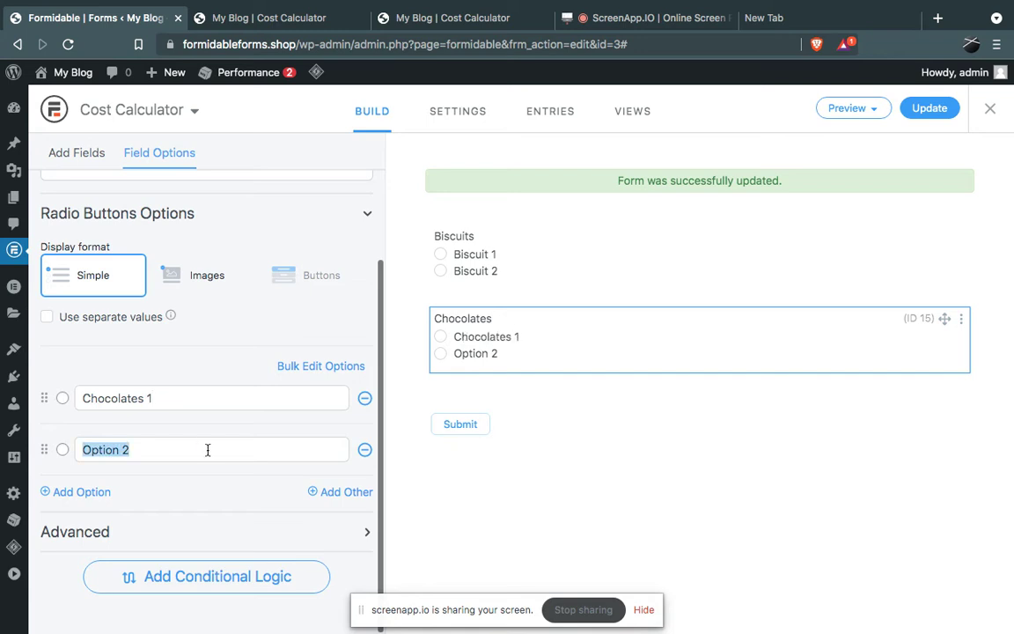
key("ctrl+v")
type("2")
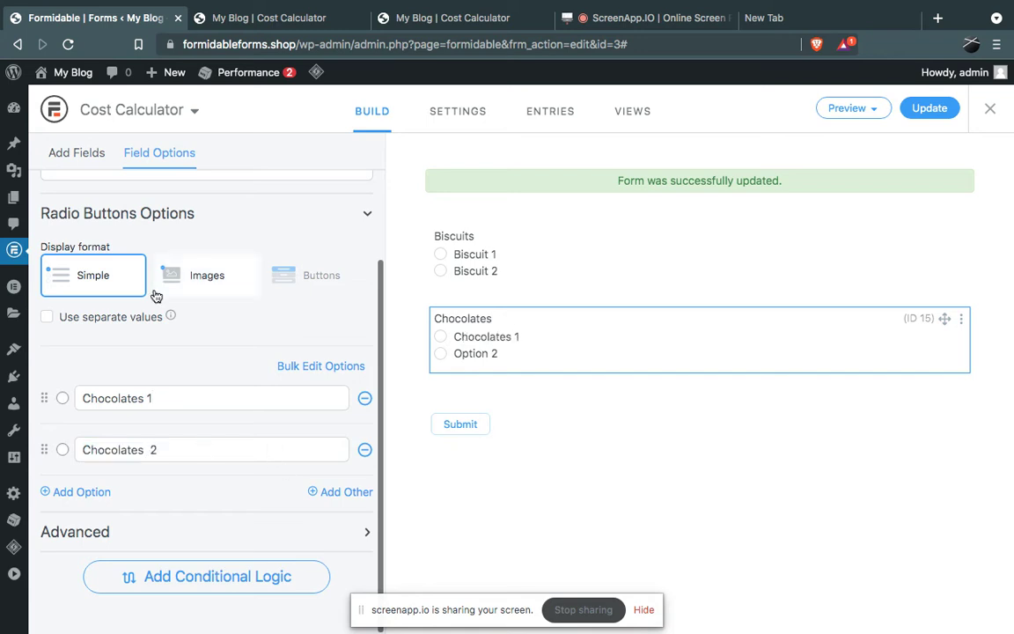
- Enable separate values for the Chocolates options, giving Chocolates 1 the value 50 and Chocolates 2 the value 100
left_click(115, 319)
scroll(185, 400, "down", 2)
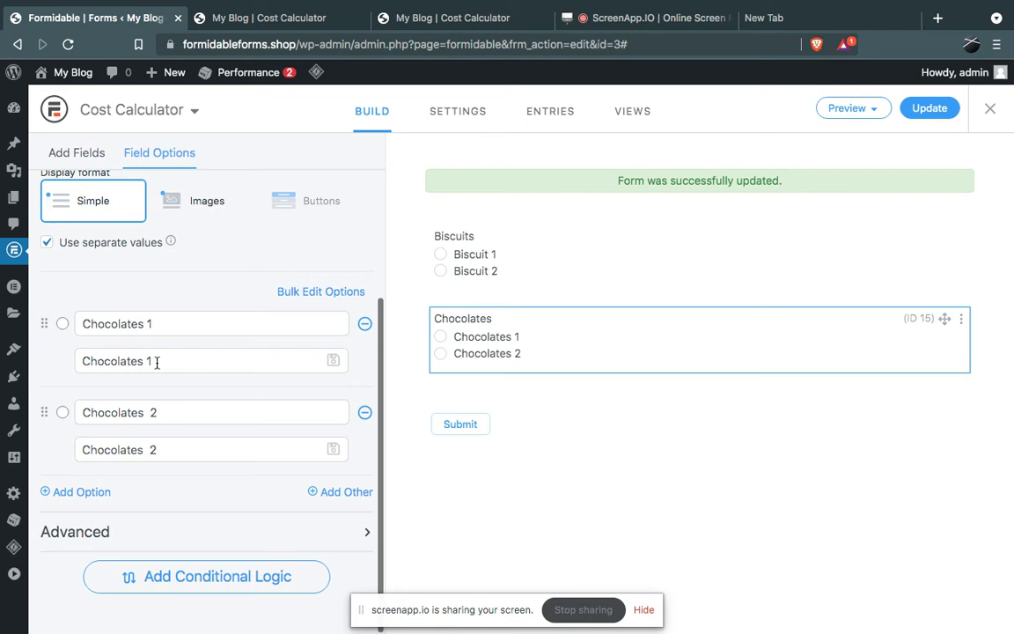
triple_click(156, 362)
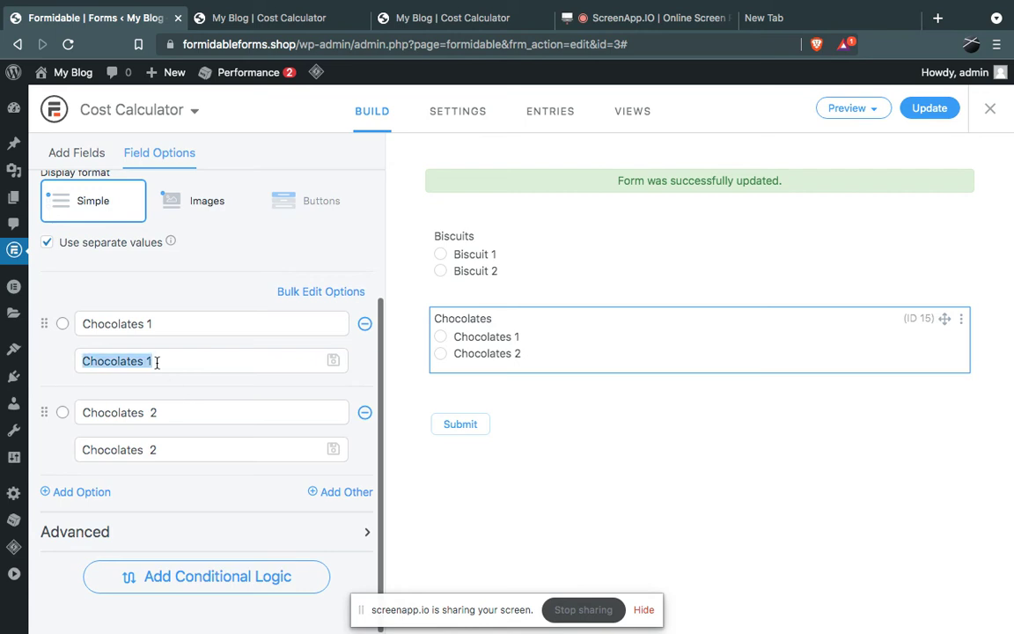
type("50")
key("Tab")
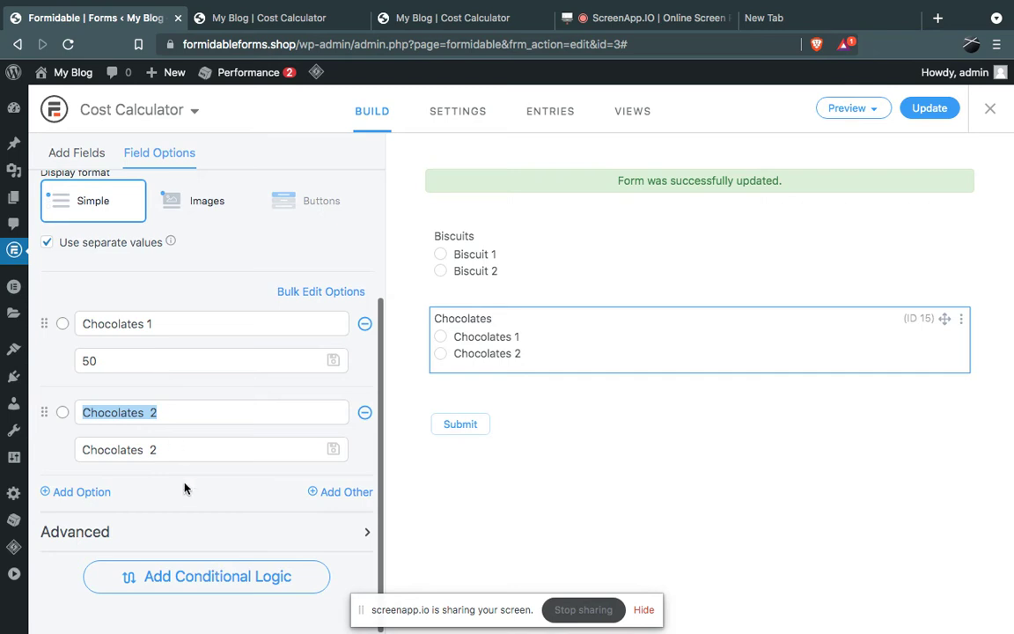
triple_click(188, 444)
type("100")
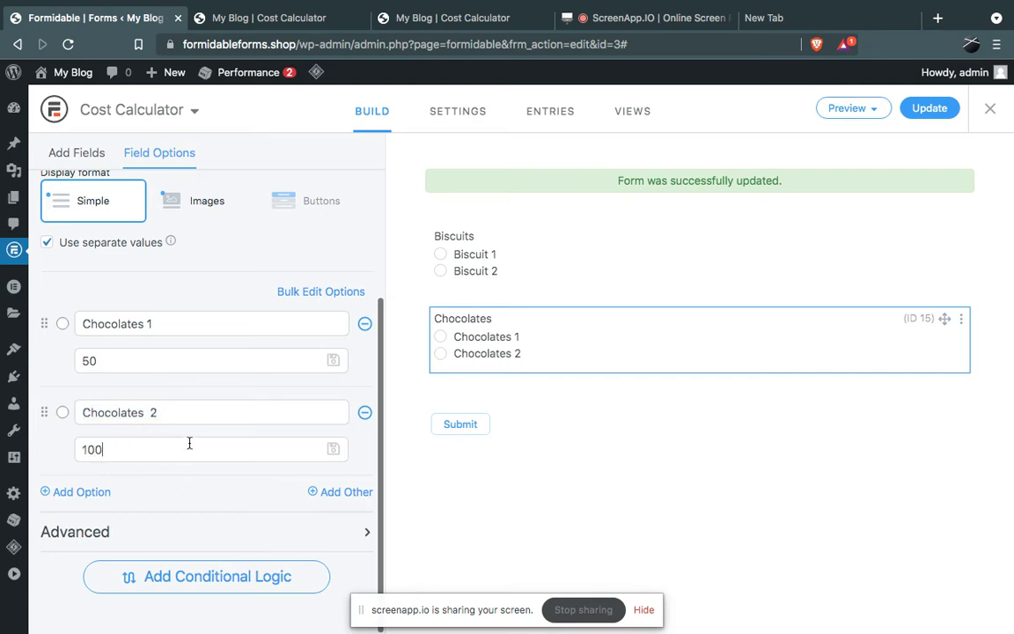
- Add a Number field below Chocolates and open its field options
left_click(647, 270)
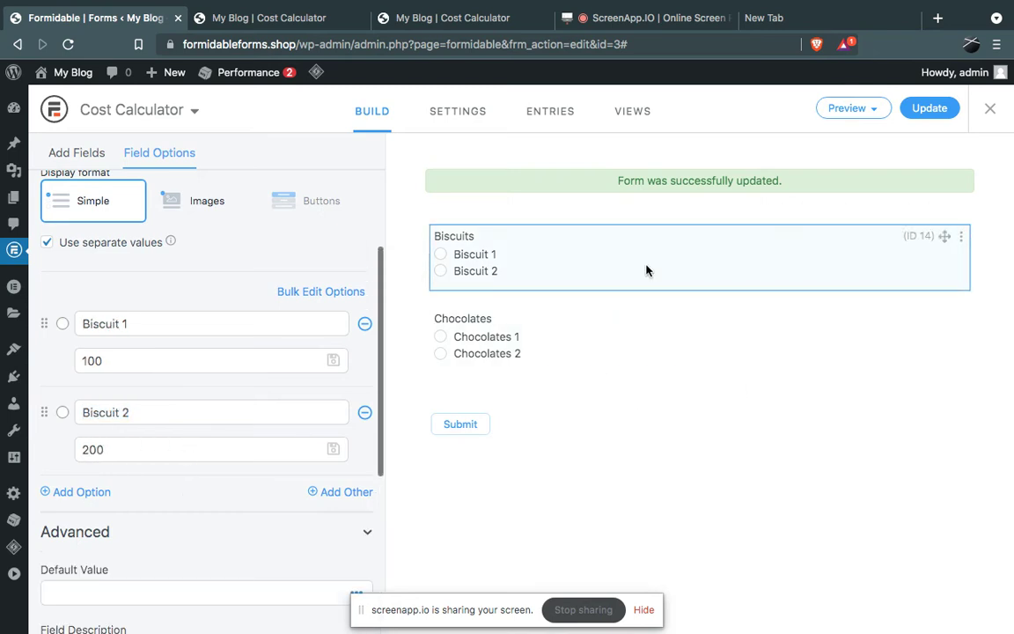
scroll(197, 219, "up", 5)
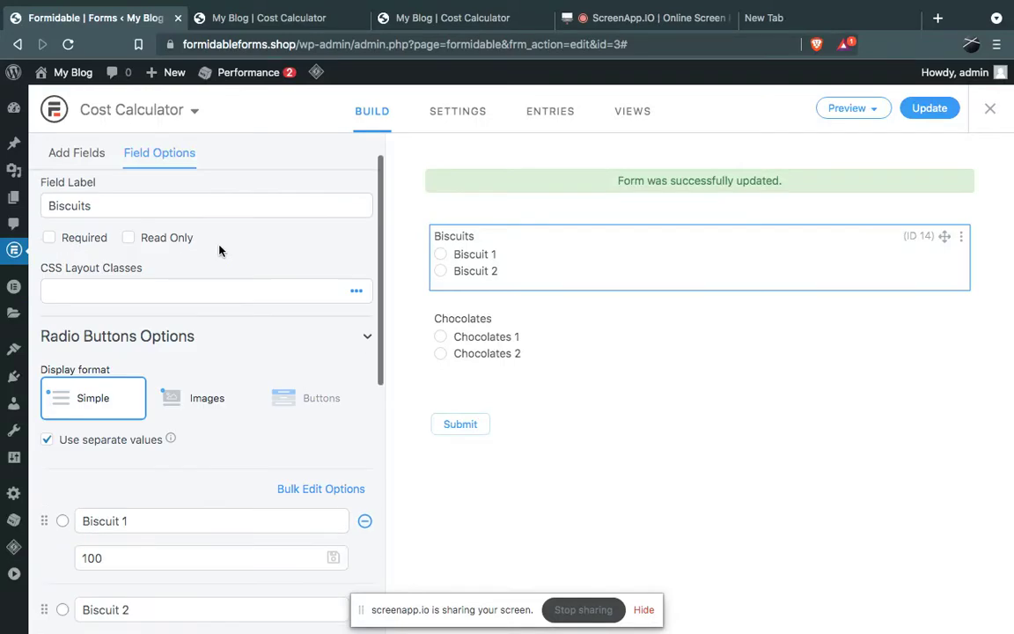
left_click(80, 157)
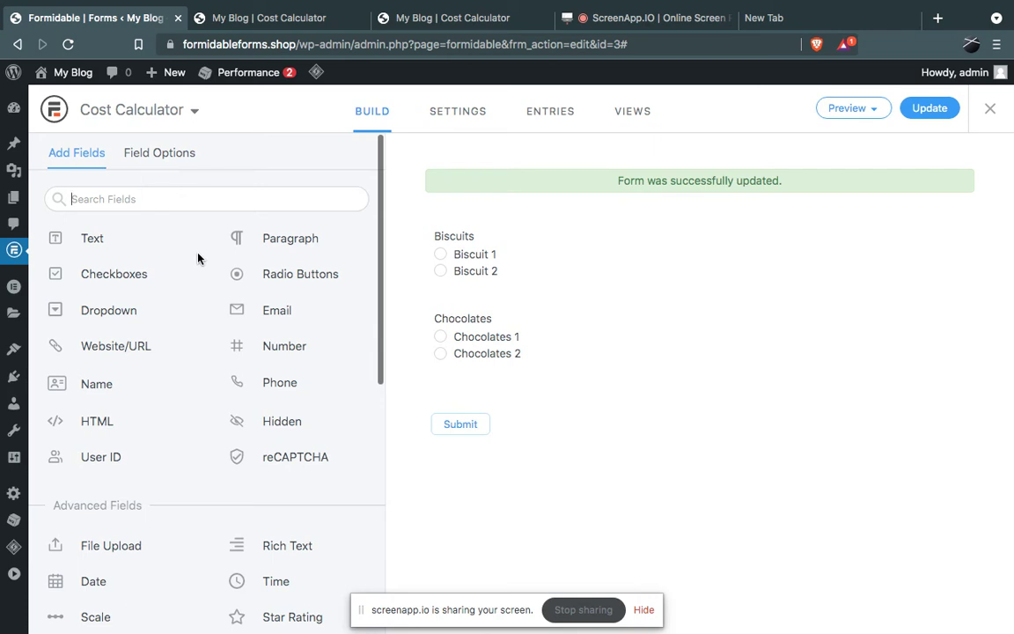
type("number")
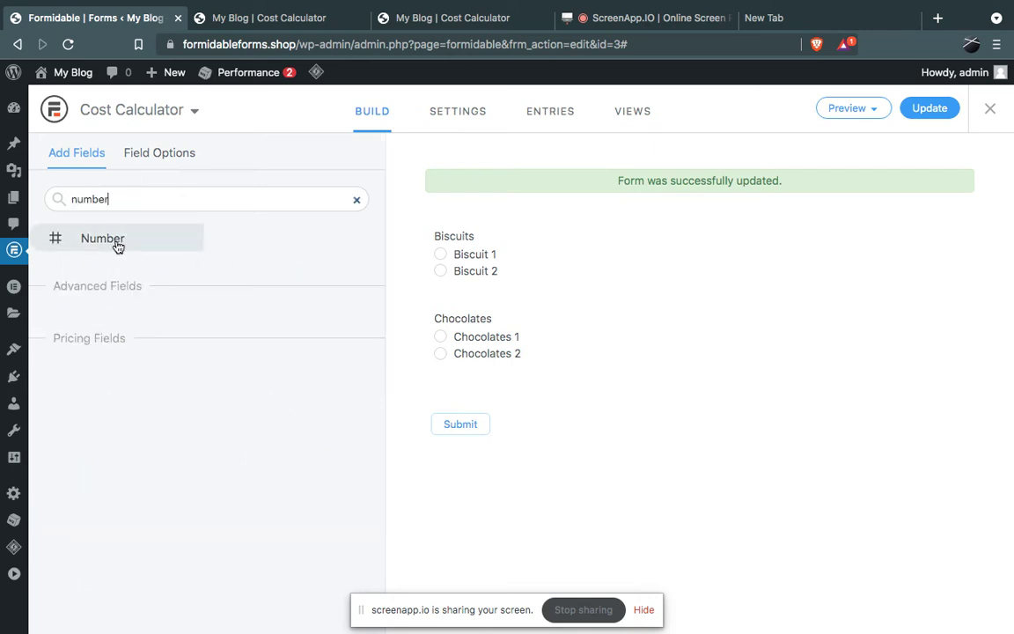
left_click_drag(115, 243, 586, 410)
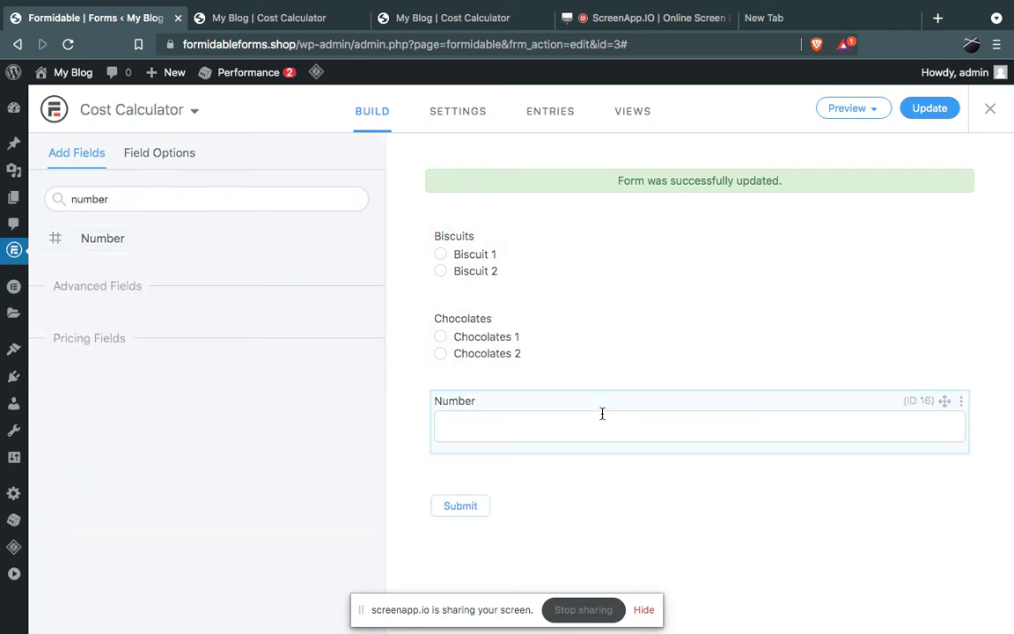
left_click(555, 413)
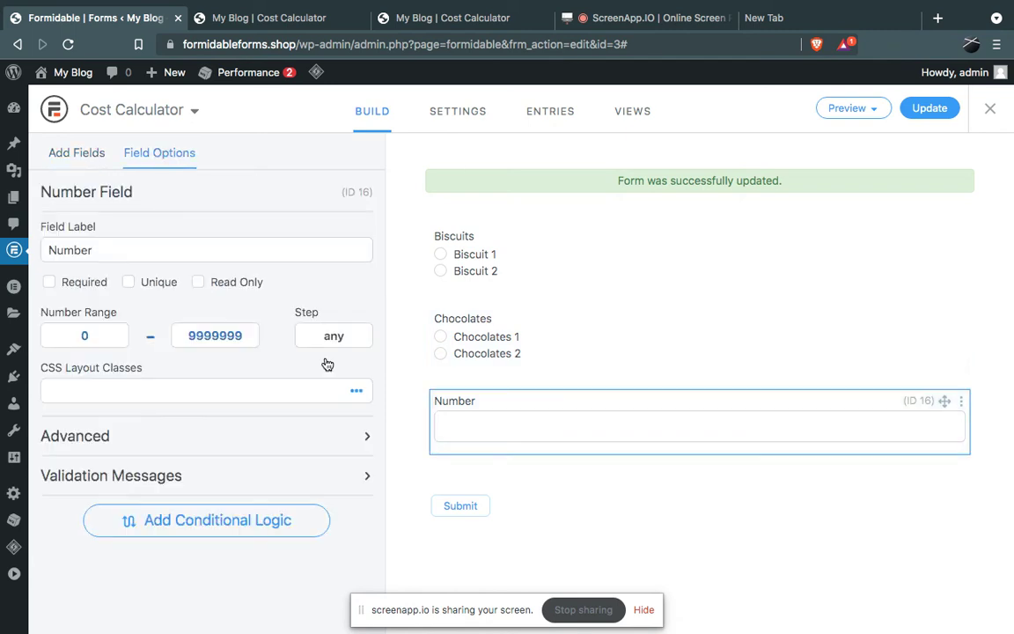
- Set the Number field's default value to the calculation [14]+[15]
left_click(234, 435)
scroll(233, 437, "down", 1)
scroll(233, 437, "down", 1)
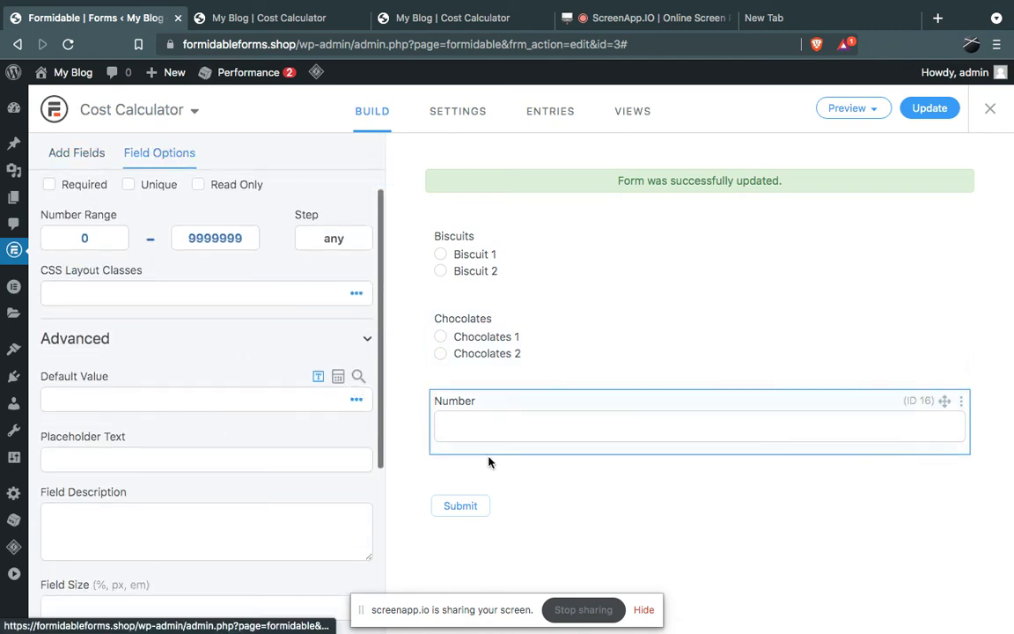
left_click(338, 377)
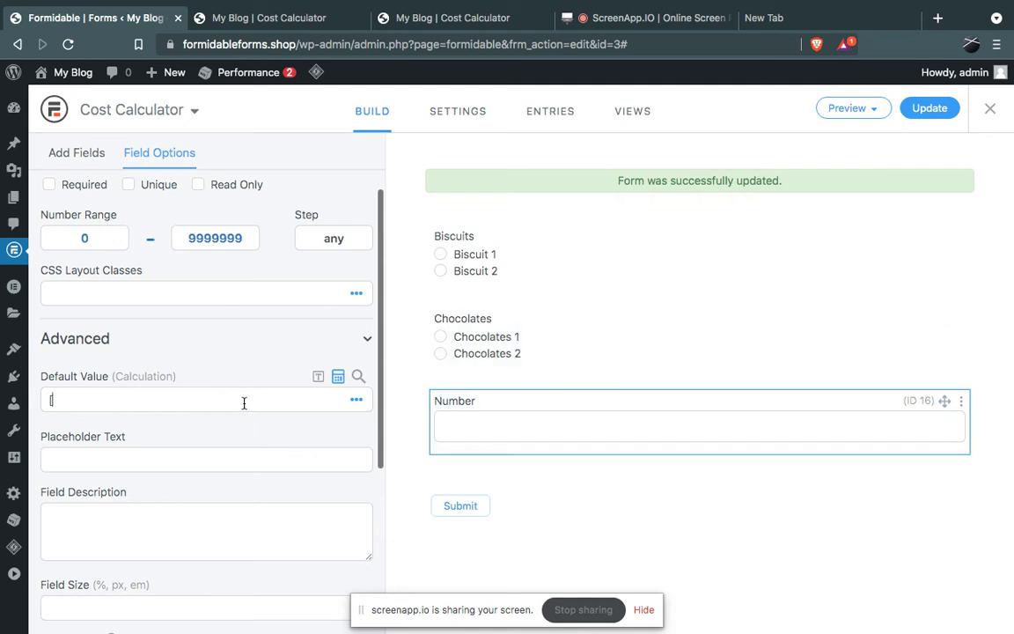
type("[14]+[15]")
- Apply the Big Total style class to the Number field, leaving a single frm_total_big in its CSS layout classes
left_click(124, 294)
scroll(184, 455, "down", 3)
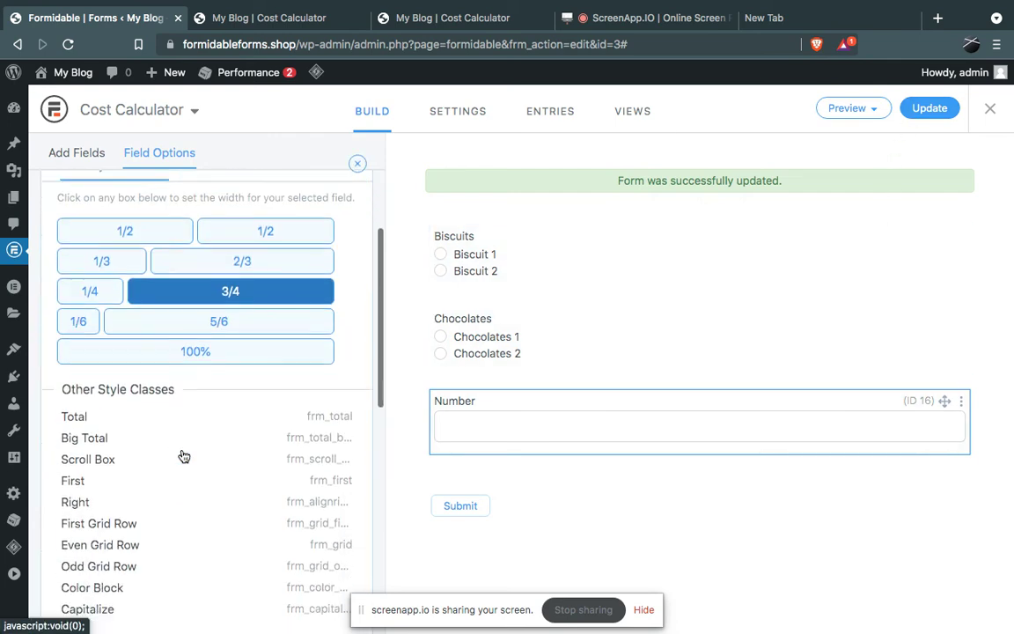
left_click(106, 443)
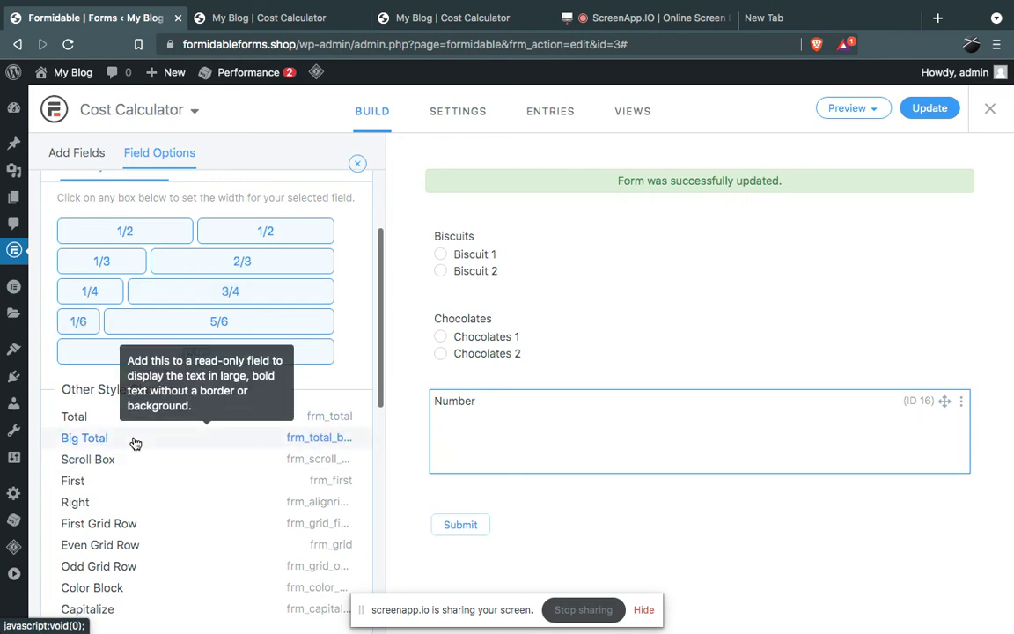
scroll(170, 344, "up", 3)
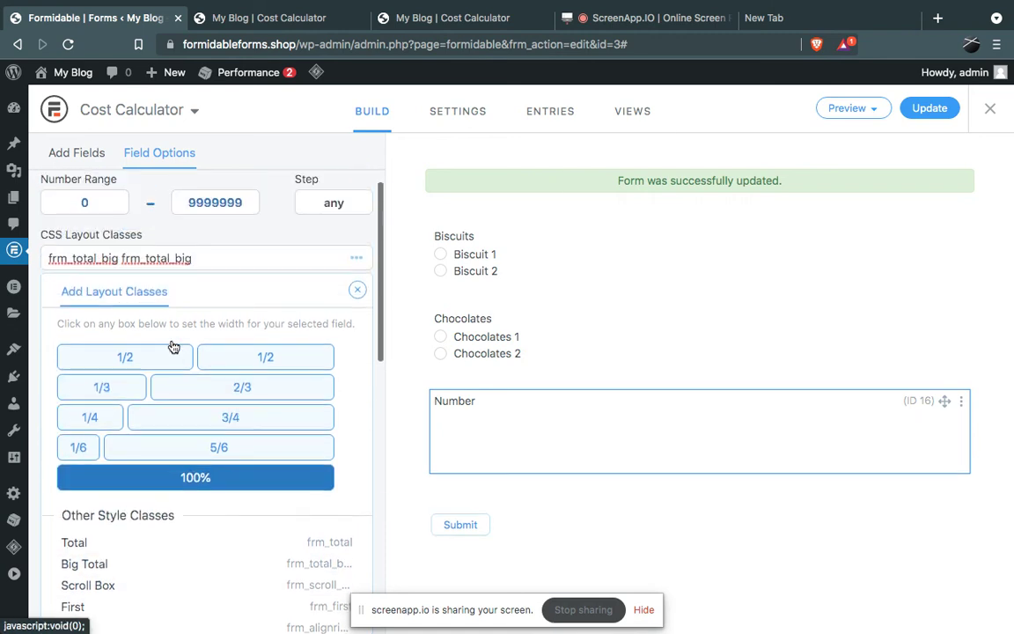
triple_click(208, 258)
key("BackSpace")
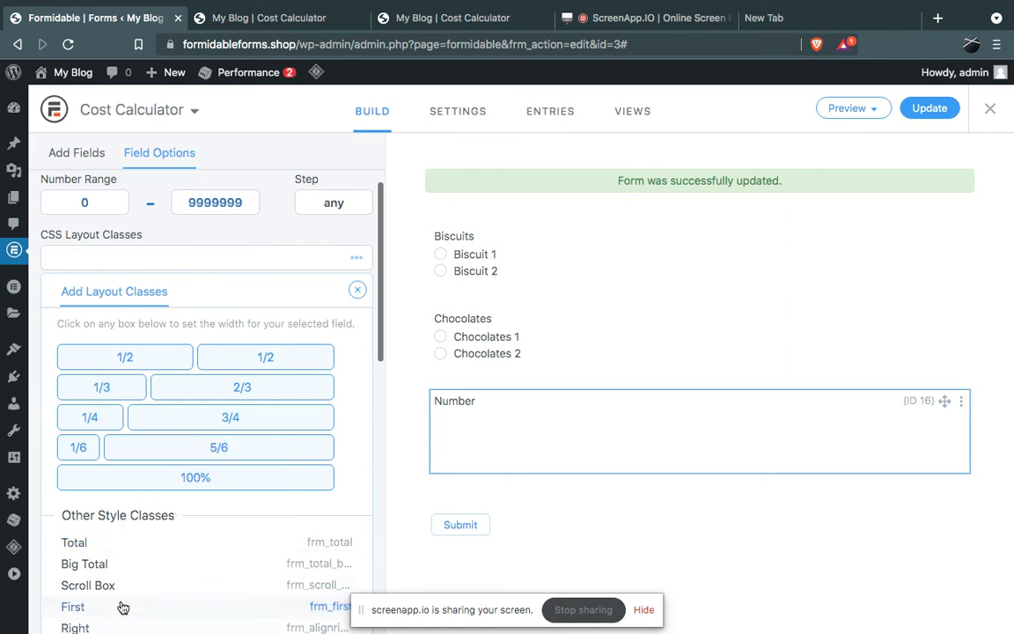
left_click(100, 572)
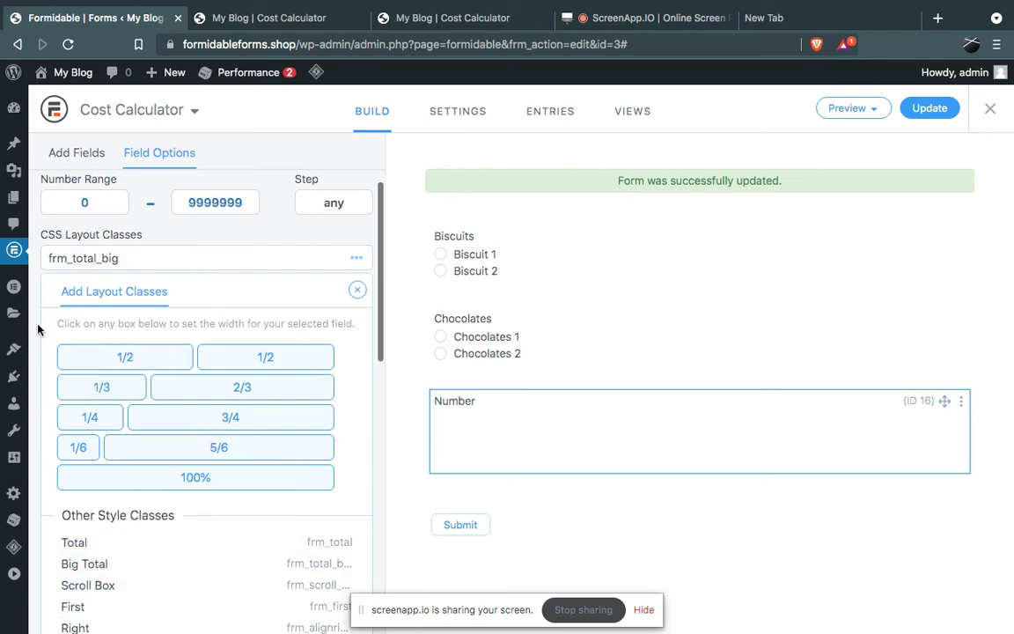
left_click(357, 290)
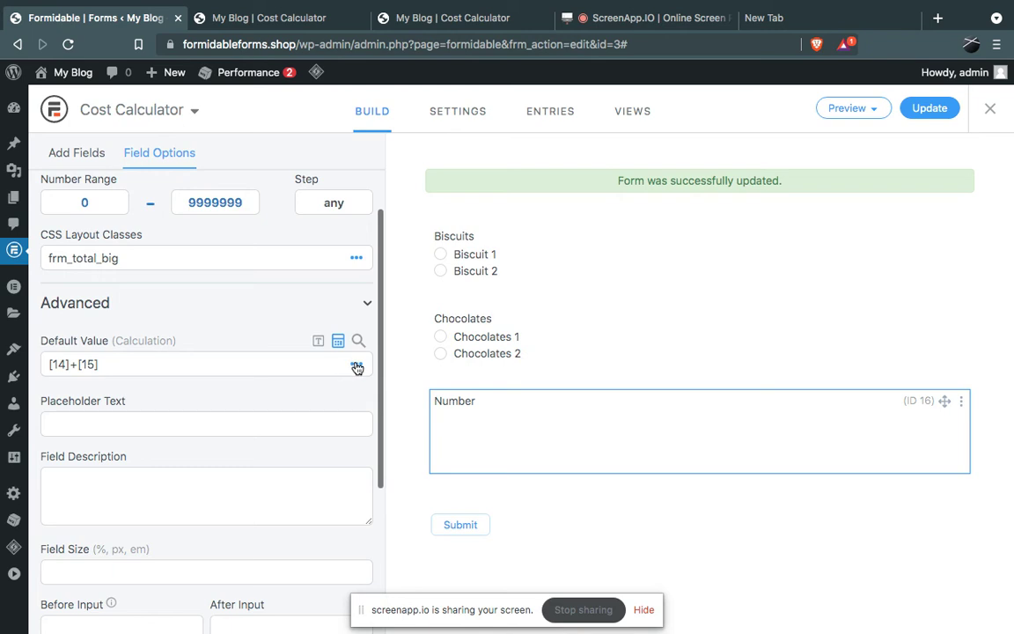
- Set the Number field's default value calculation to 2 decimal places
left_click(357, 364)
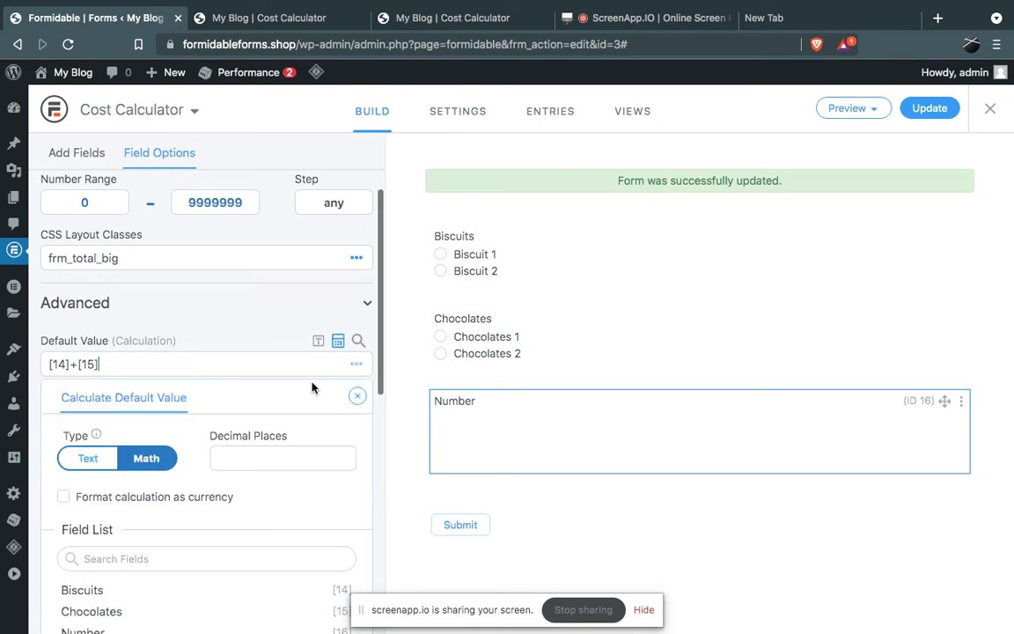
scroll(291, 361, "down", 2)
scroll(257, 366, "down", 2)
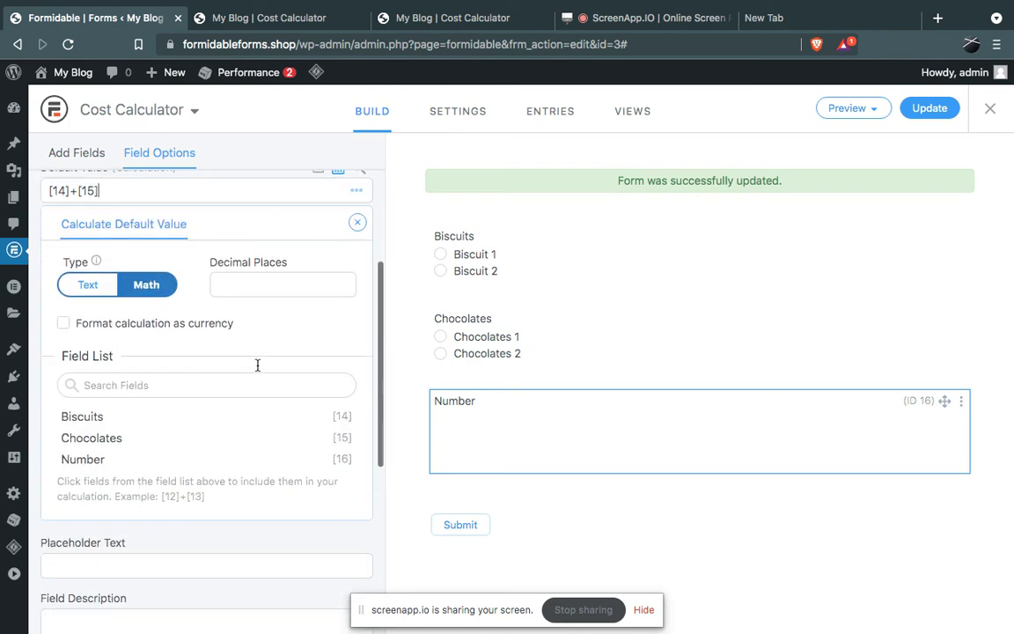
left_click(240, 289)
type("2")
left_click(356, 224)
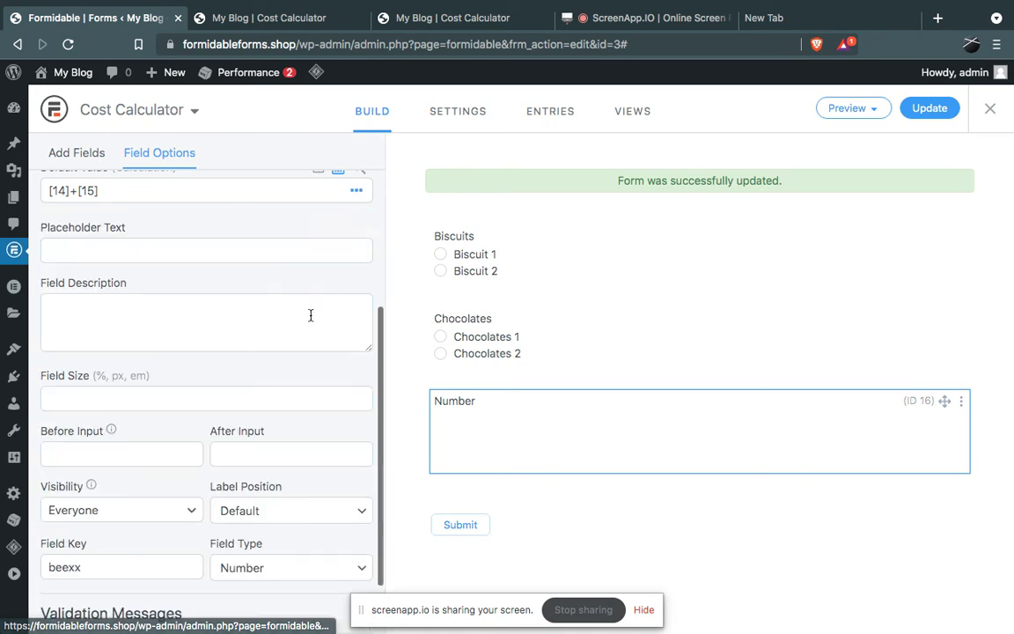
- Format the Number field's calculation as currency and update the form
scroll(299, 368, "down", 2)
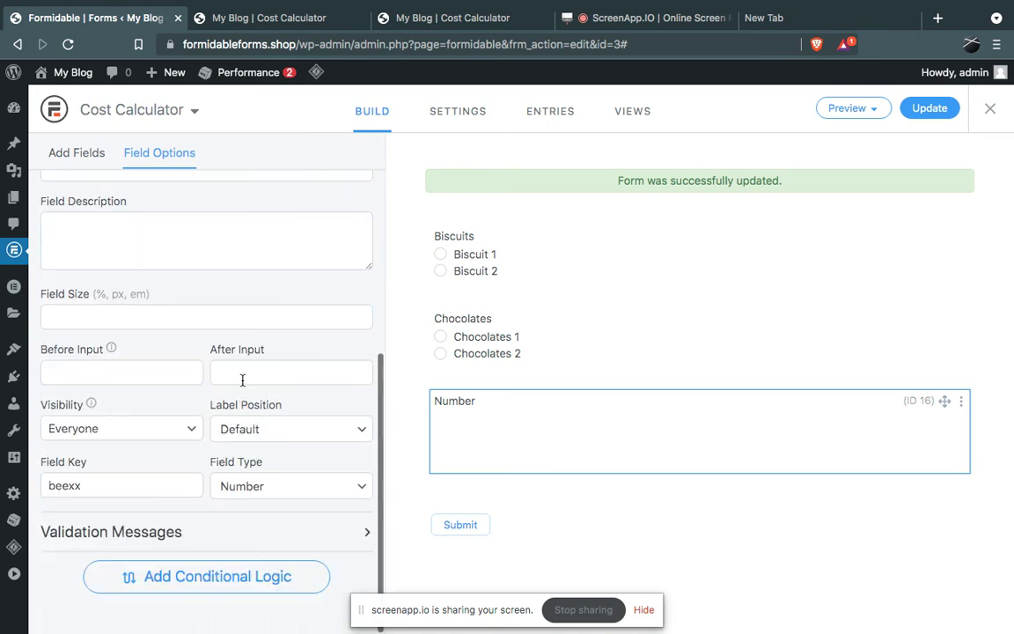
scroll(242, 377, "up", 4)
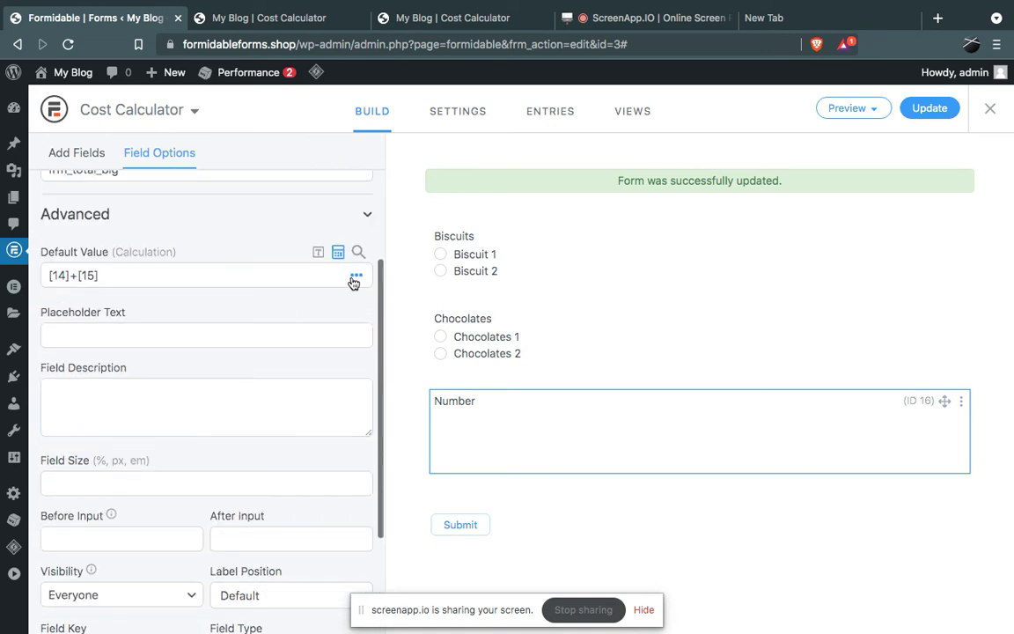
left_click(357, 278)
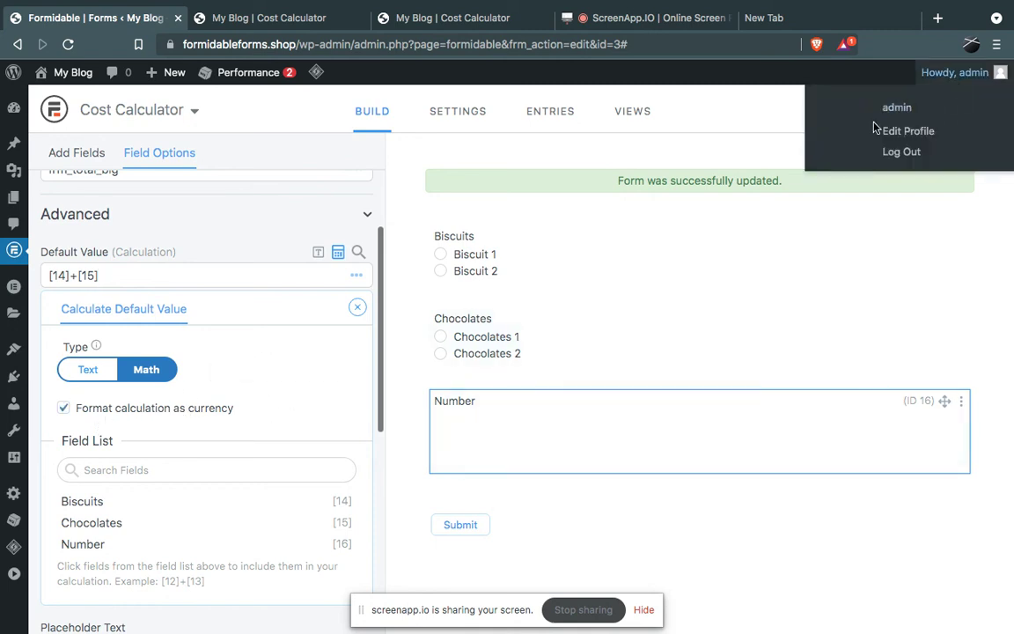
left_click(930, 110)
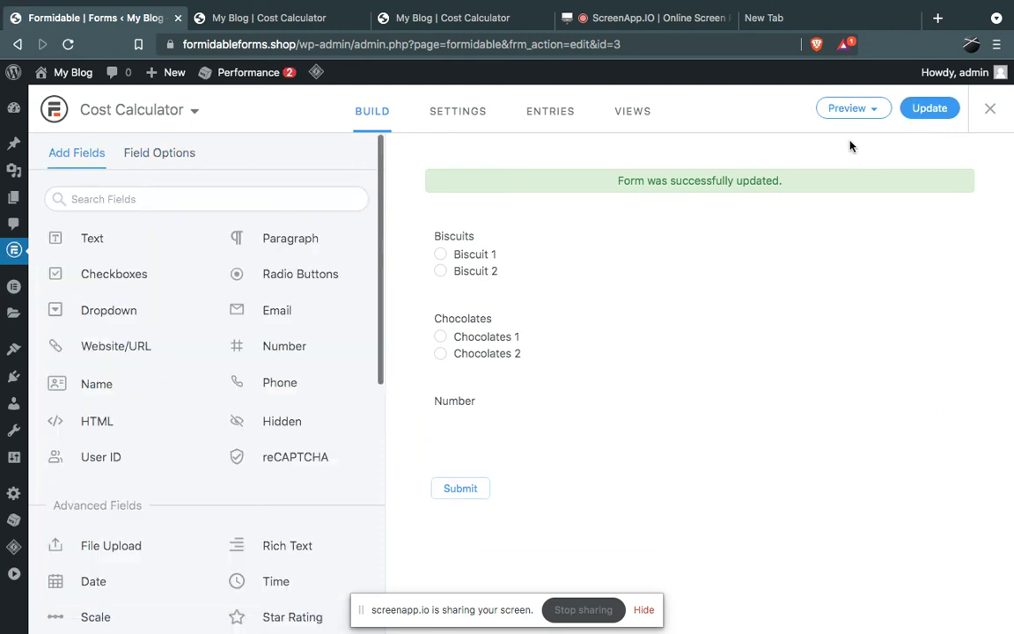
- Preview the form on a blank page and check the total for Biscuit 1 alone and combined with Chocolates 1
left_click(850, 114)
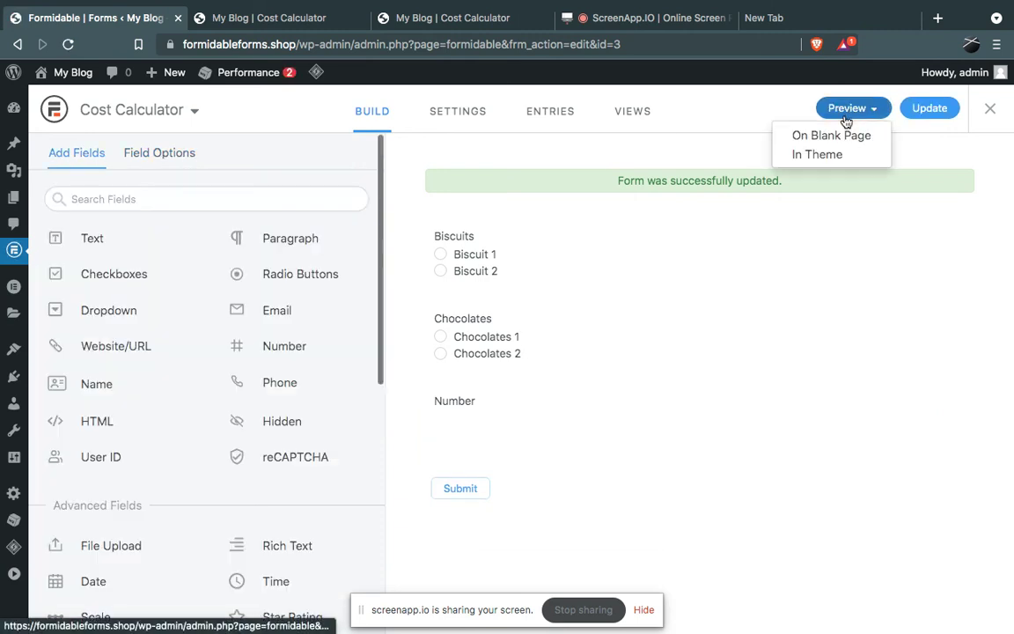
left_click(789, 134)
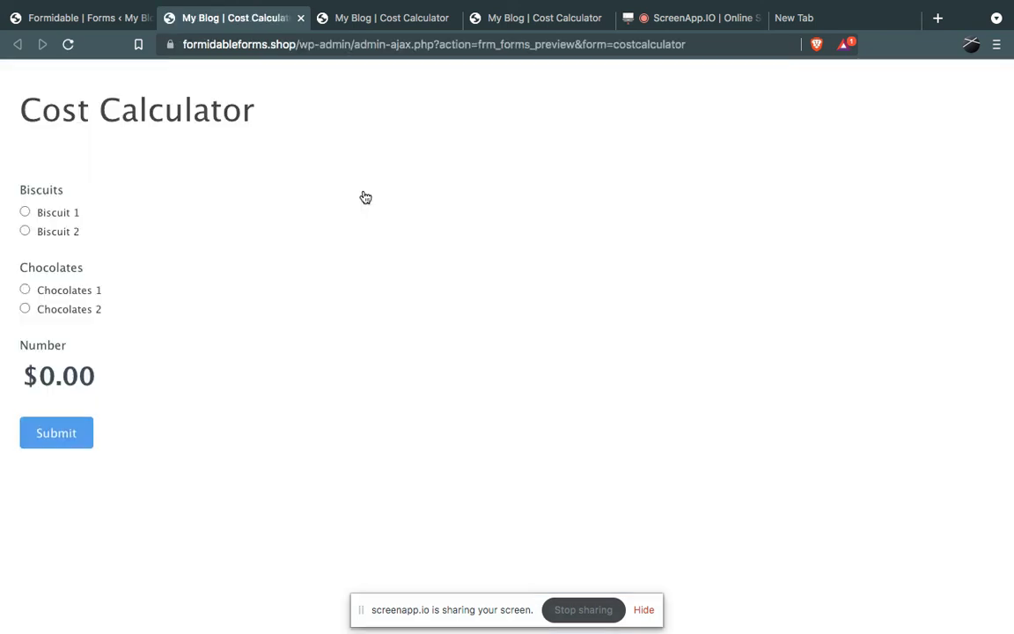
left_click(52, 218)
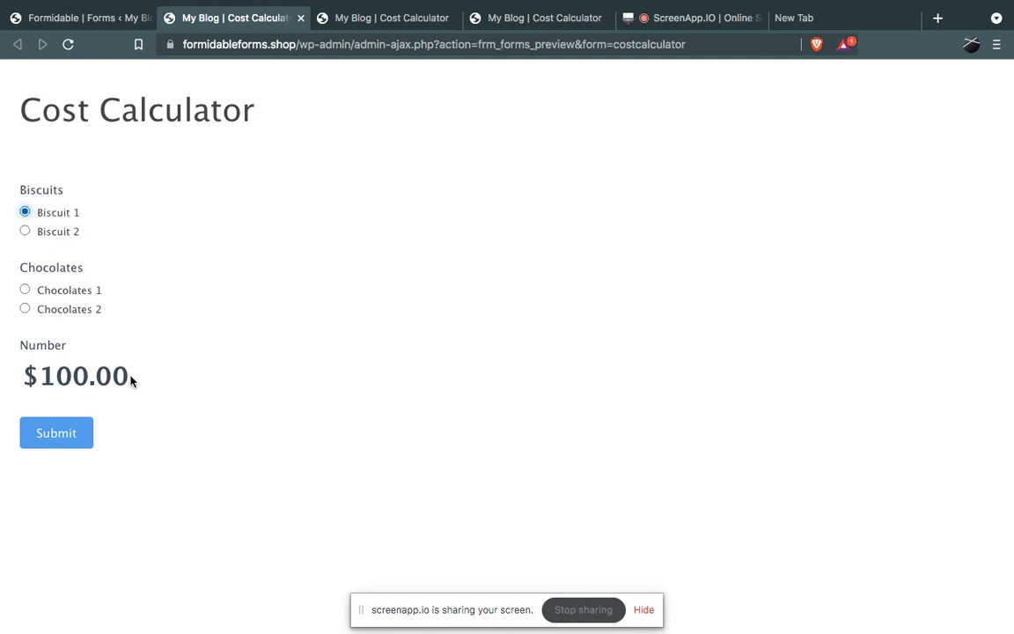
left_click_drag(129, 377, 22, 375)
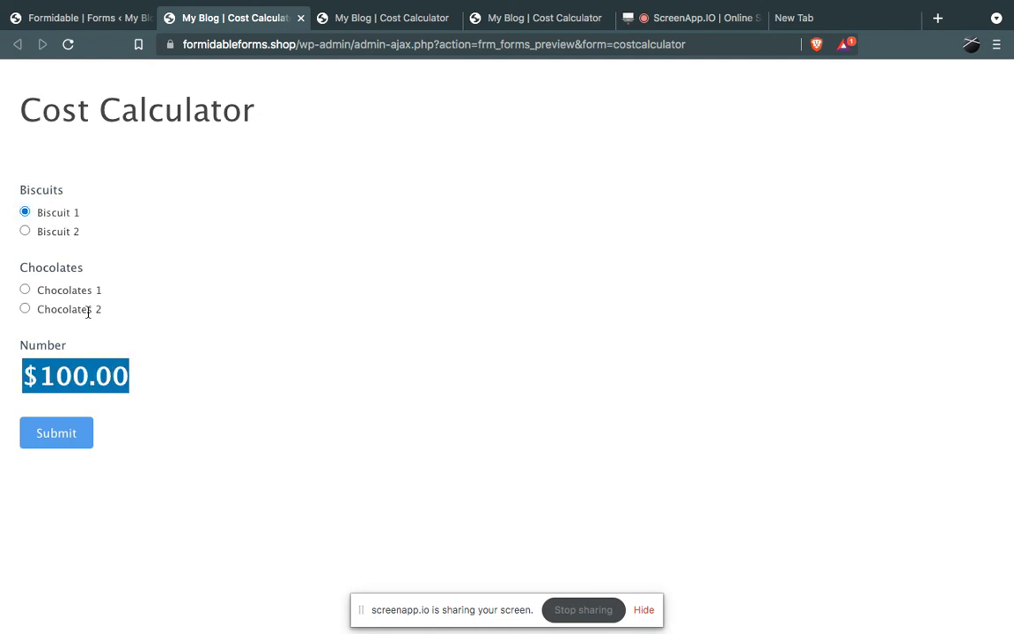
left_click(24, 290)
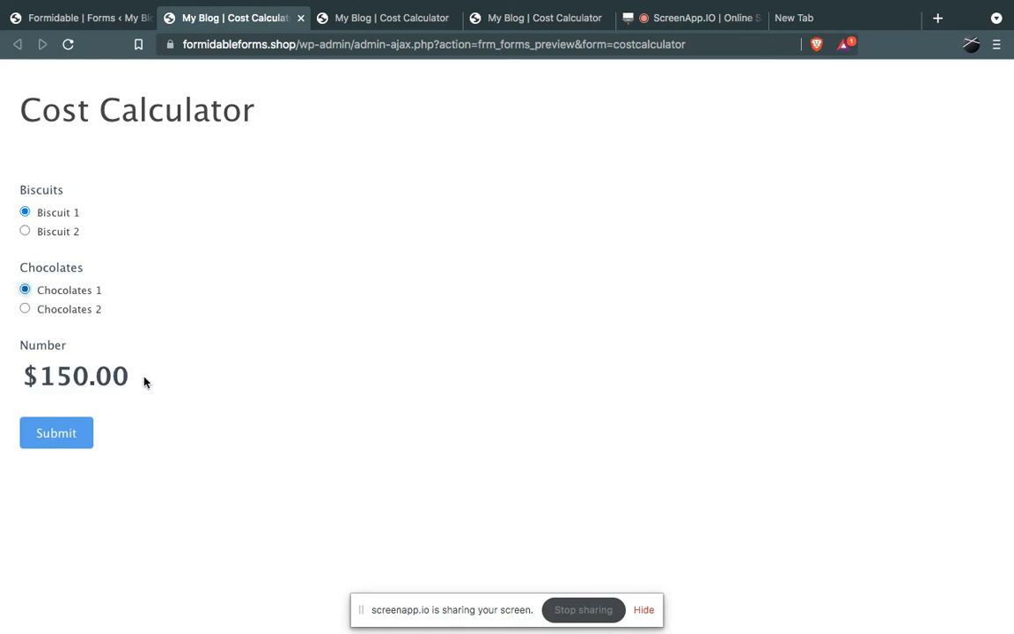
left_click_drag(145, 381, 18, 377)
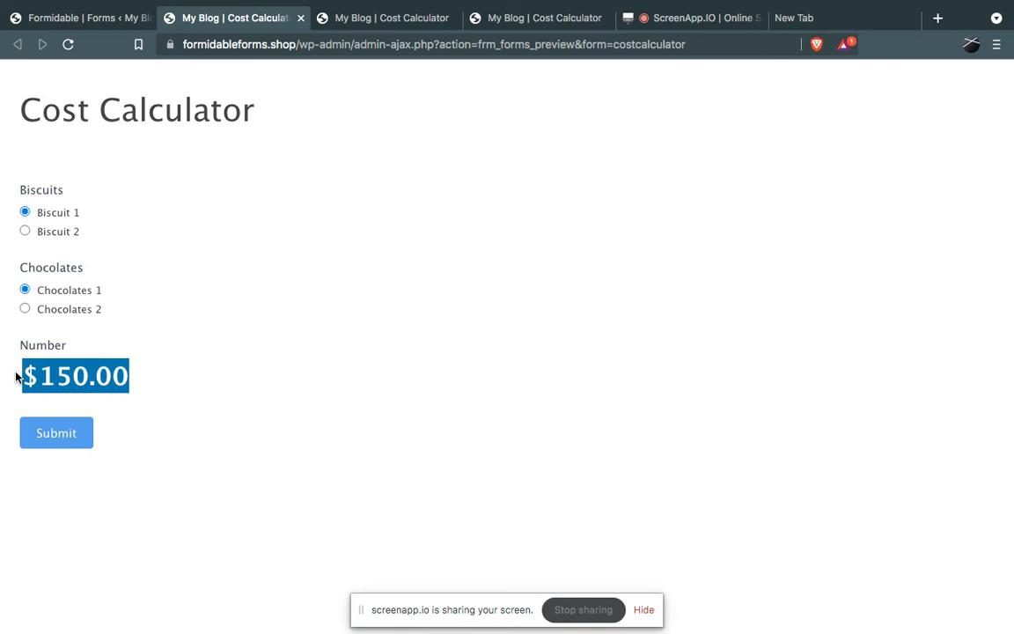
- Check the total in the preview with Chocolates 2 selected, first with Biscuit 1 and then with Biscuit 2
left_click(59, 311)
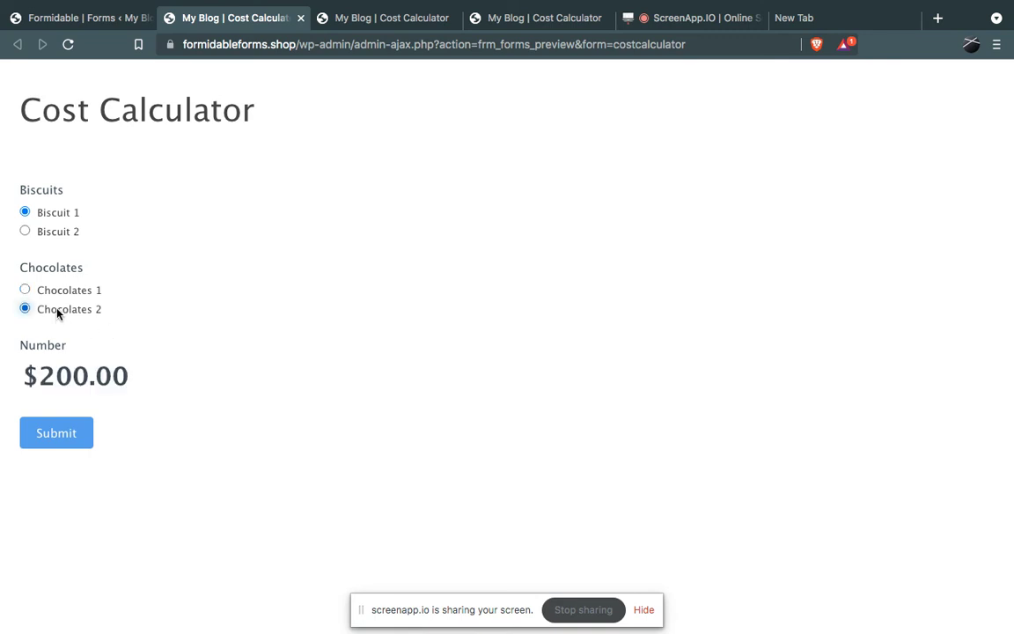
left_click_drag(164, 384, 37, 379)
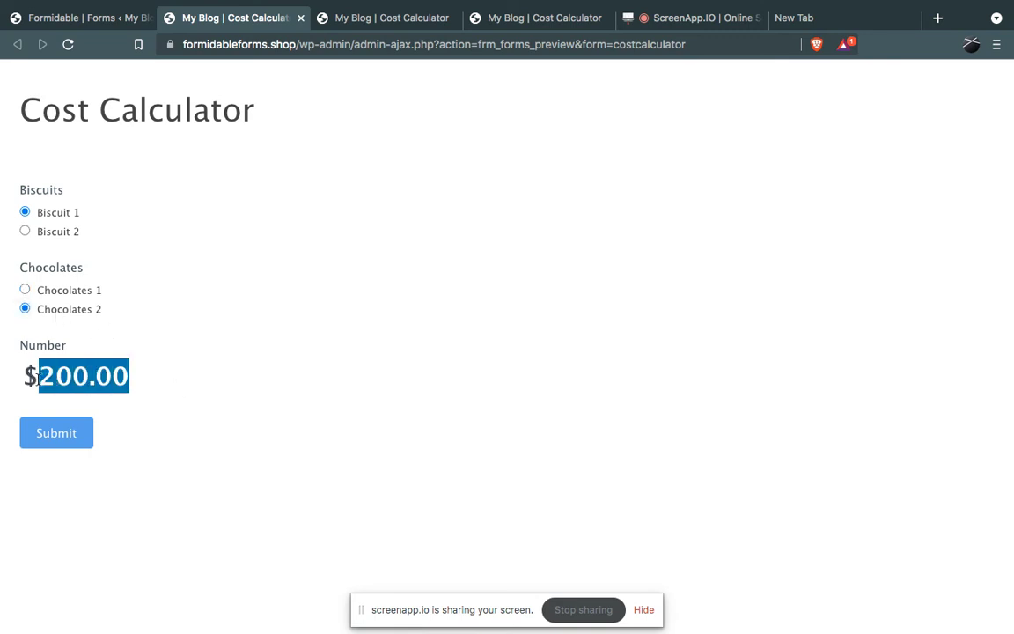
left_click(44, 233)
right_click(134, 368)
left_click(50, 376)
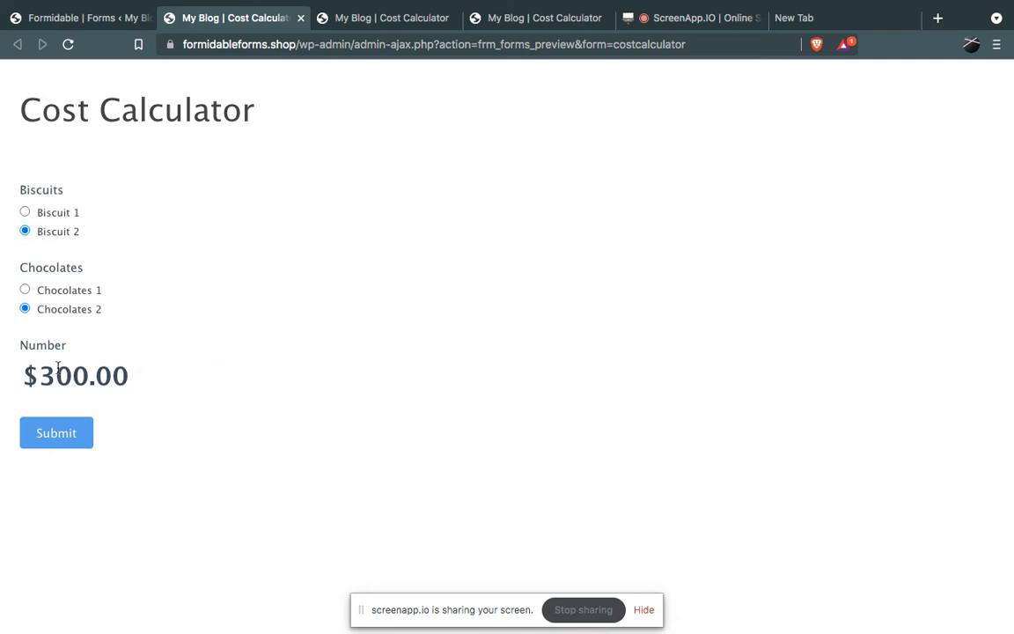